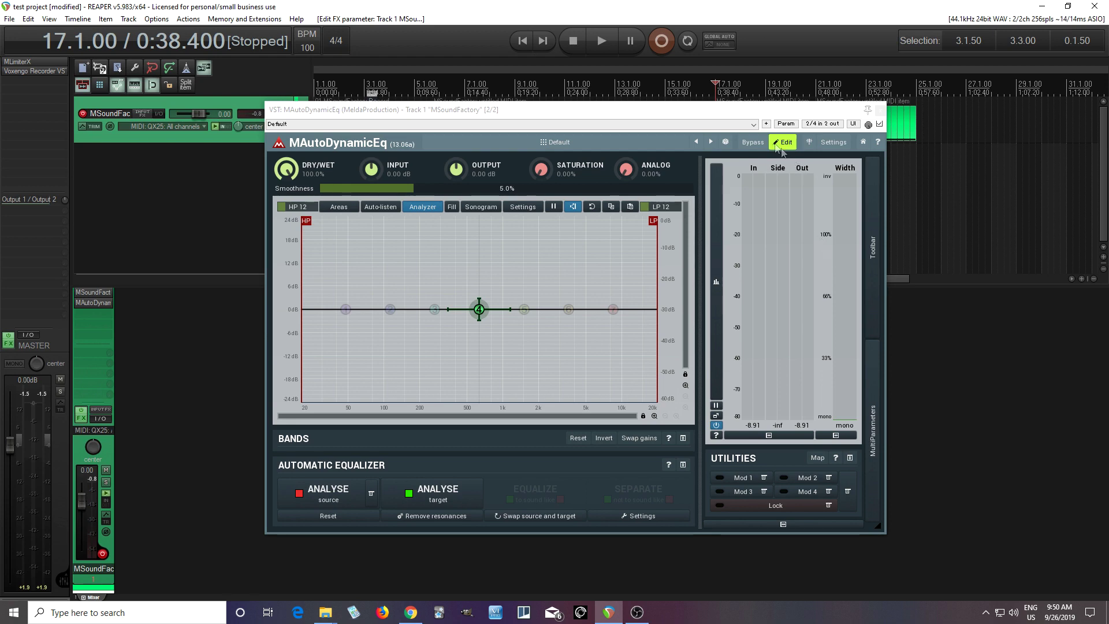
Preview the bass spectrum through MAutoDynamicEq on MSoundFactory, then disarm the track's recording
drag(744, 111, 751, 168)
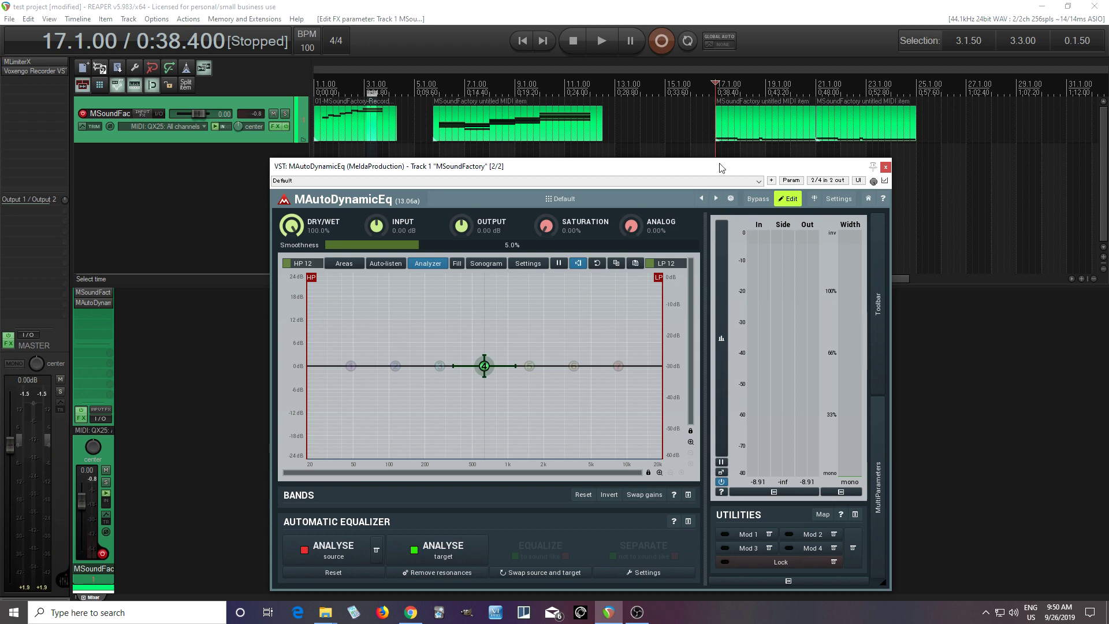
click(609, 47)
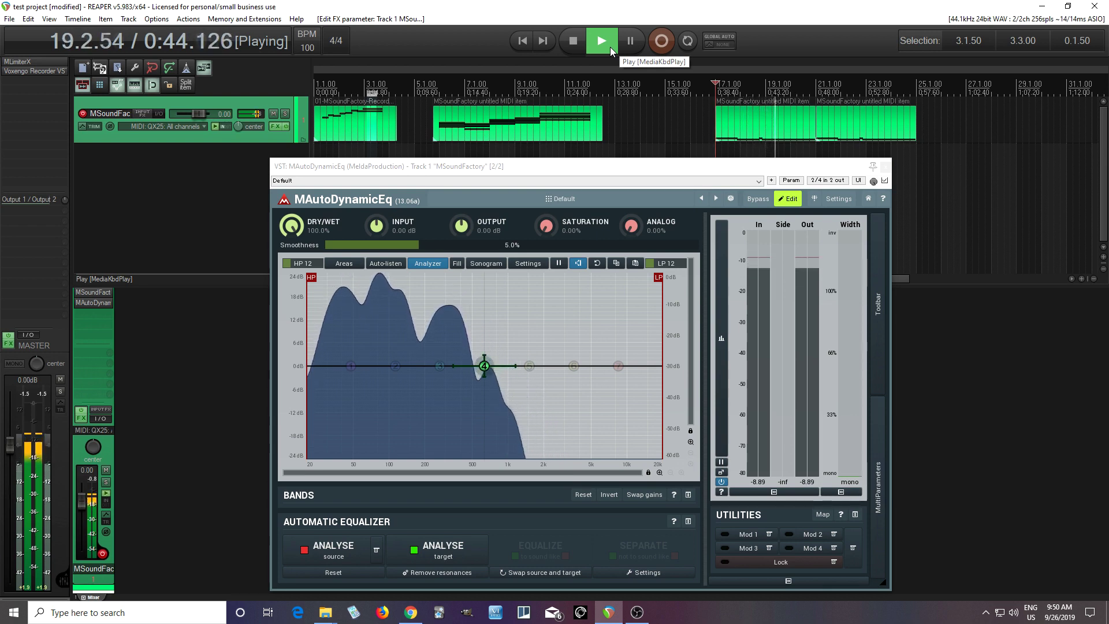
click(579, 42)
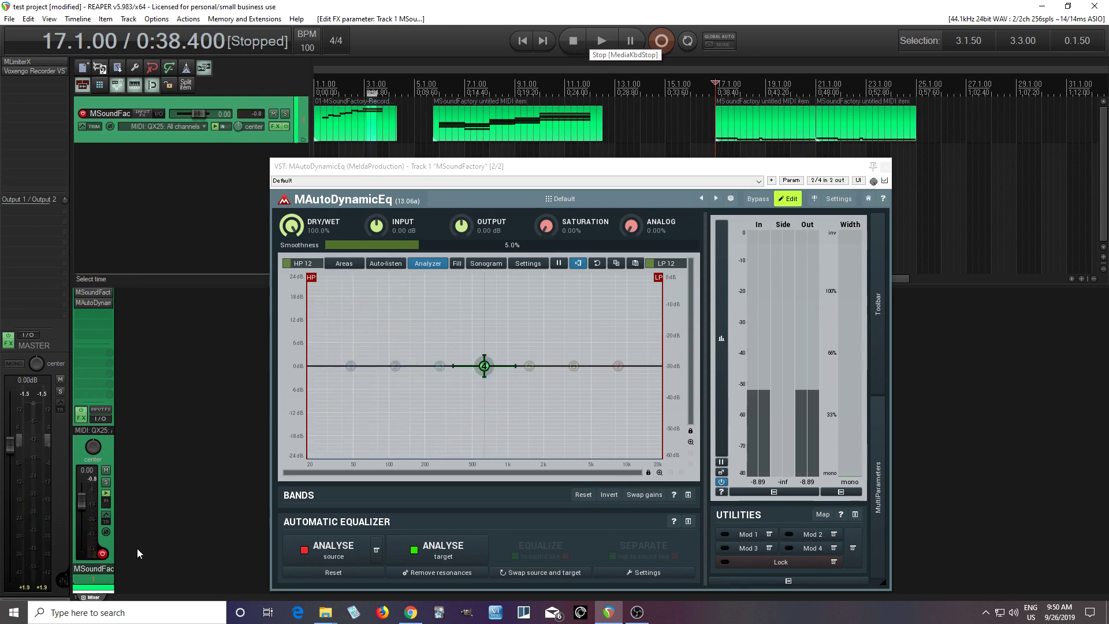
click(102, 553)
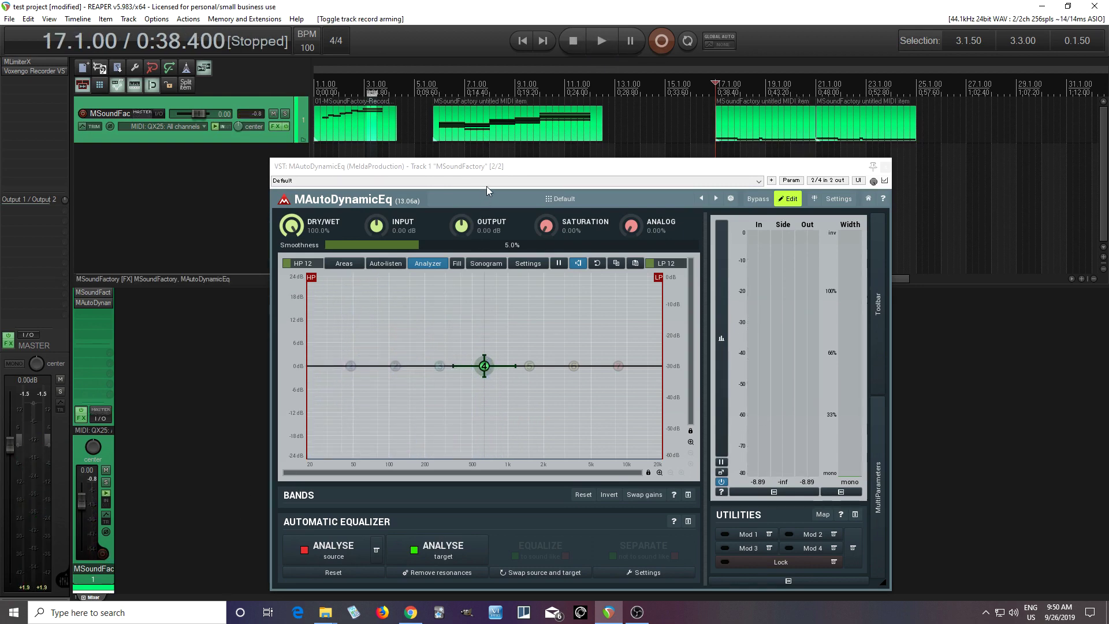
Link band 4's frequency and gain to Mod 1 with Clear & Learn, and open Modulator 1
mouse_move(496, 173)
mouse_down()
mouse_move(484, 146)
mouse_move(481, 161)
mouse_up()
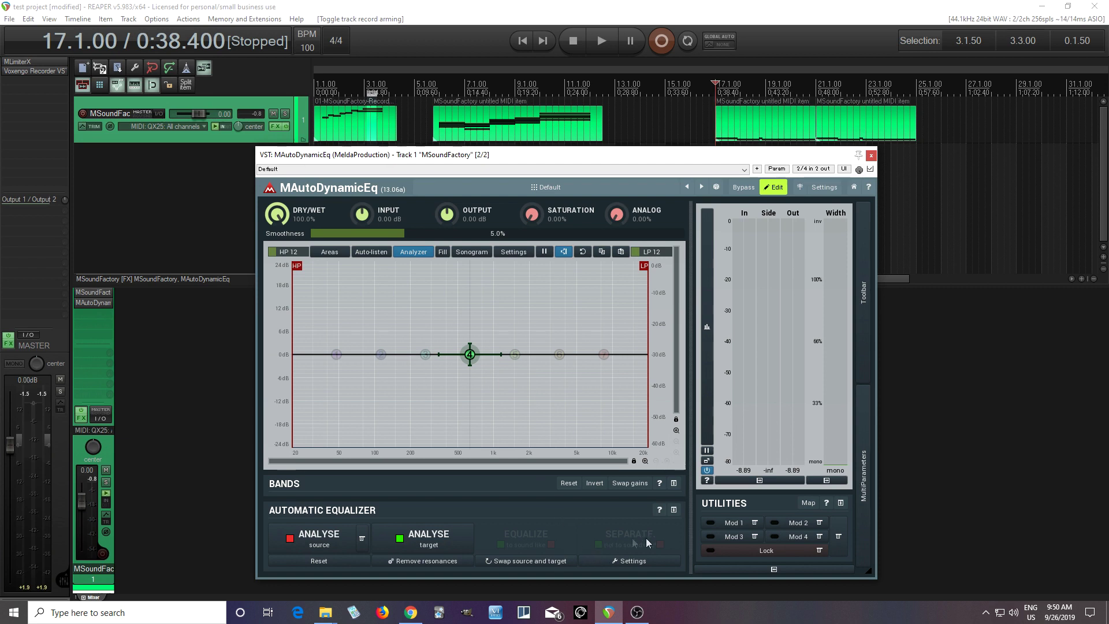
click(755, 523)
click(787, 512)
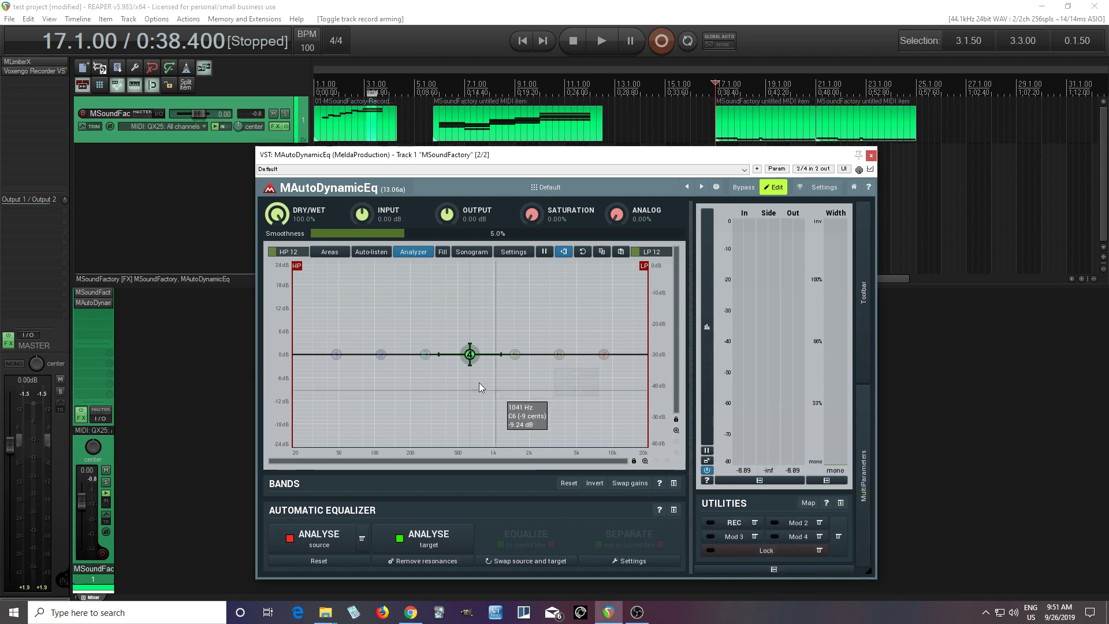
mouse_move(469, 354)
mouse_down()
mouse_move(445, 355)
mouse_move(476, 355)
mouse_up()
click(736, 525)
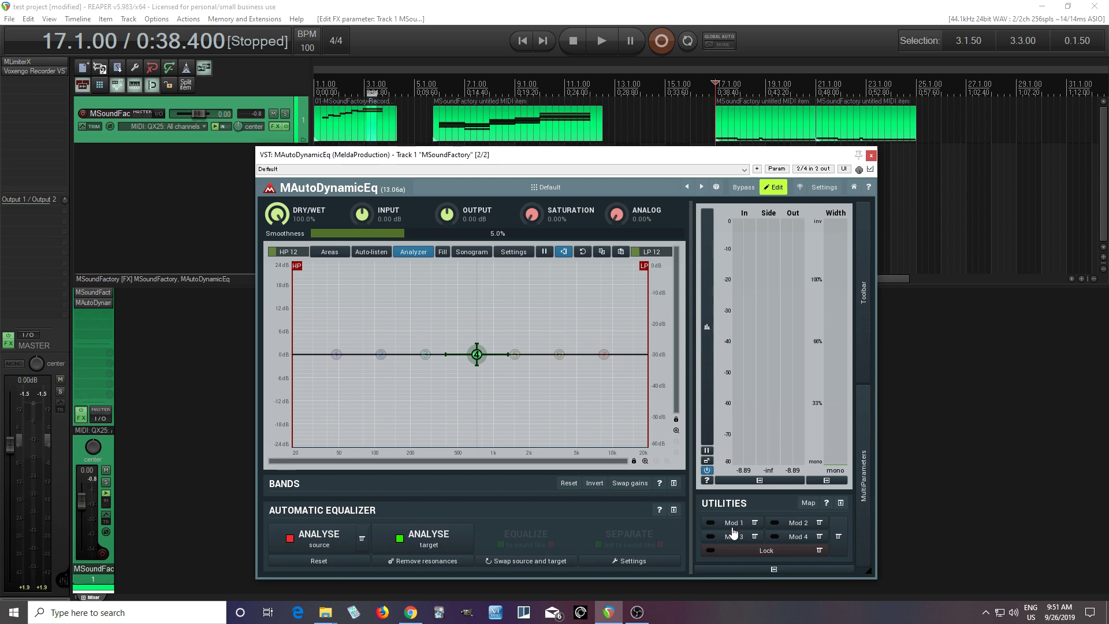
click(734, 525)
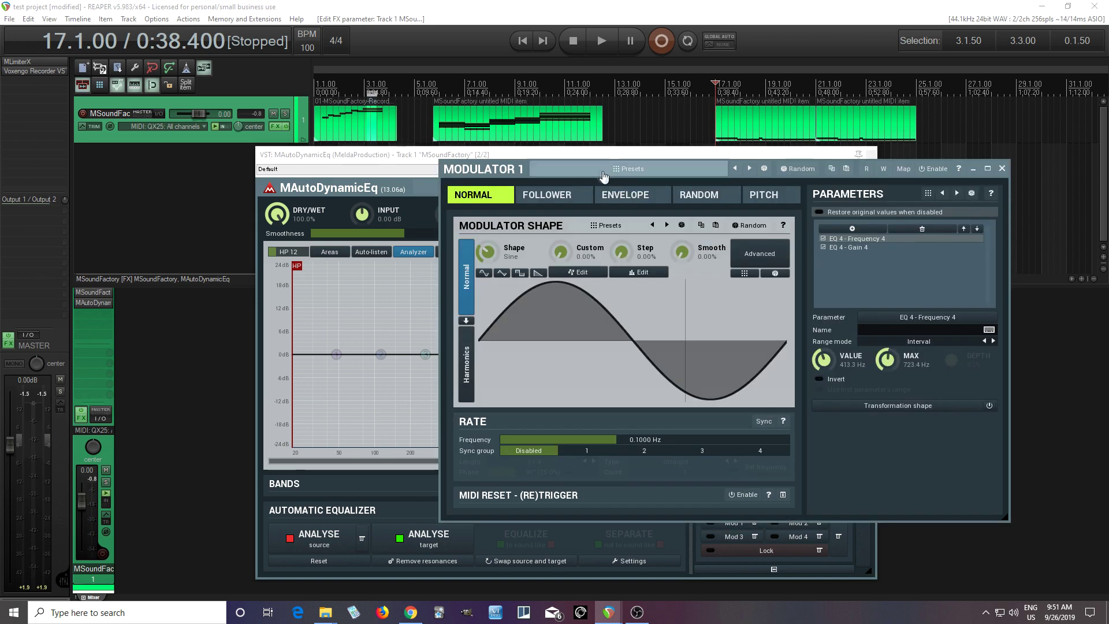
Enable Modulator 1, delete its EQ 4 - Gain 4 target, and switch it to Pitch mode
drag(500, 168, 602, 165)
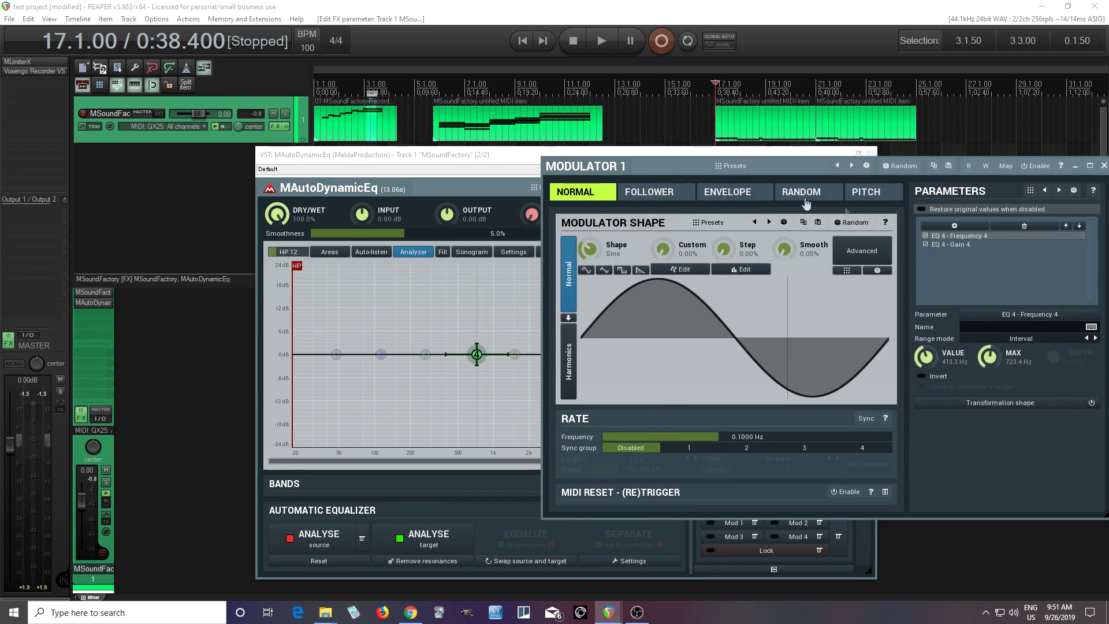
click(1033, 166)
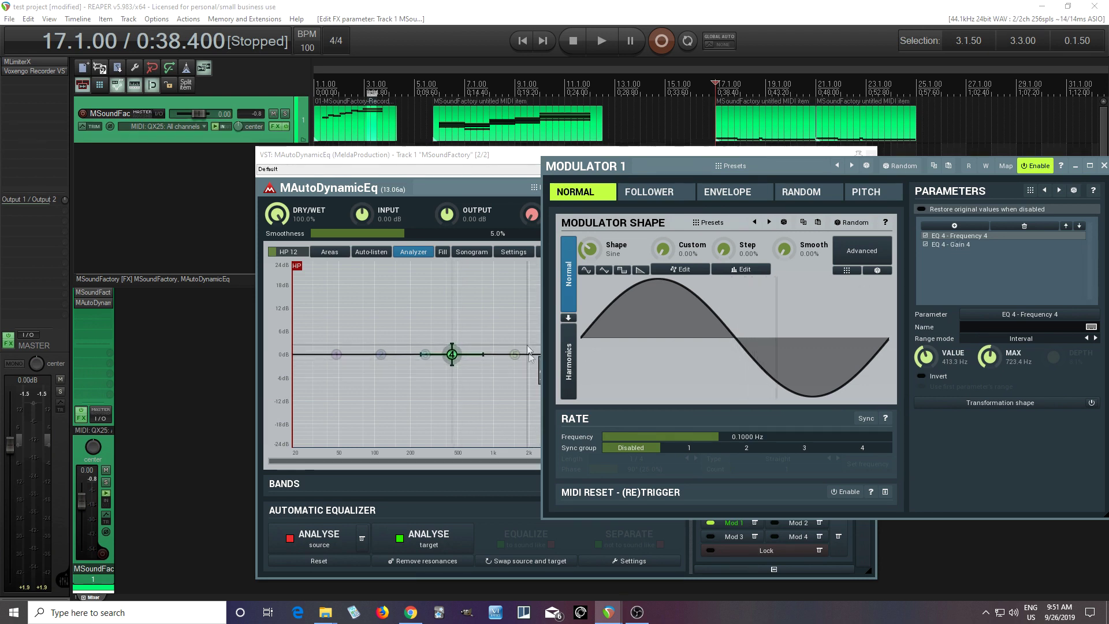
click(952, 245)
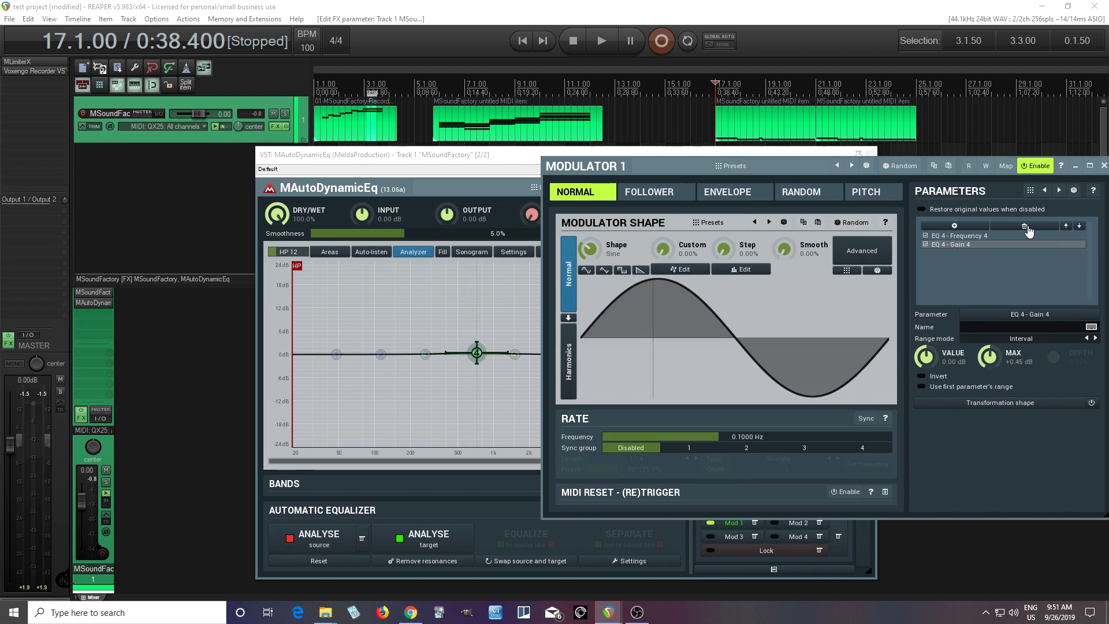
click(1025, 227)
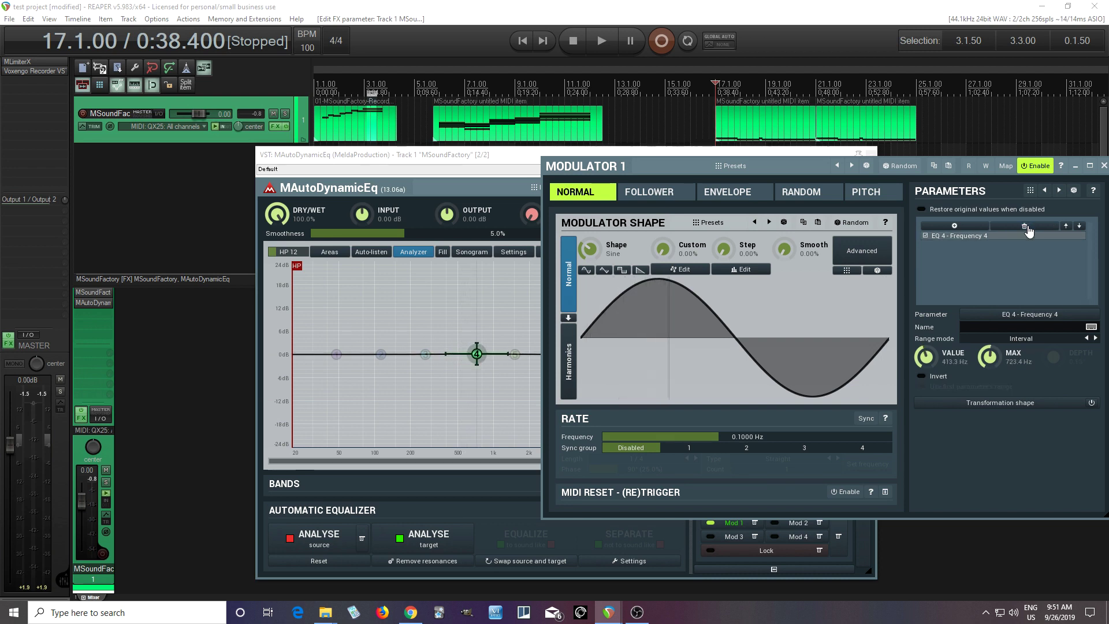
click(575, 193)
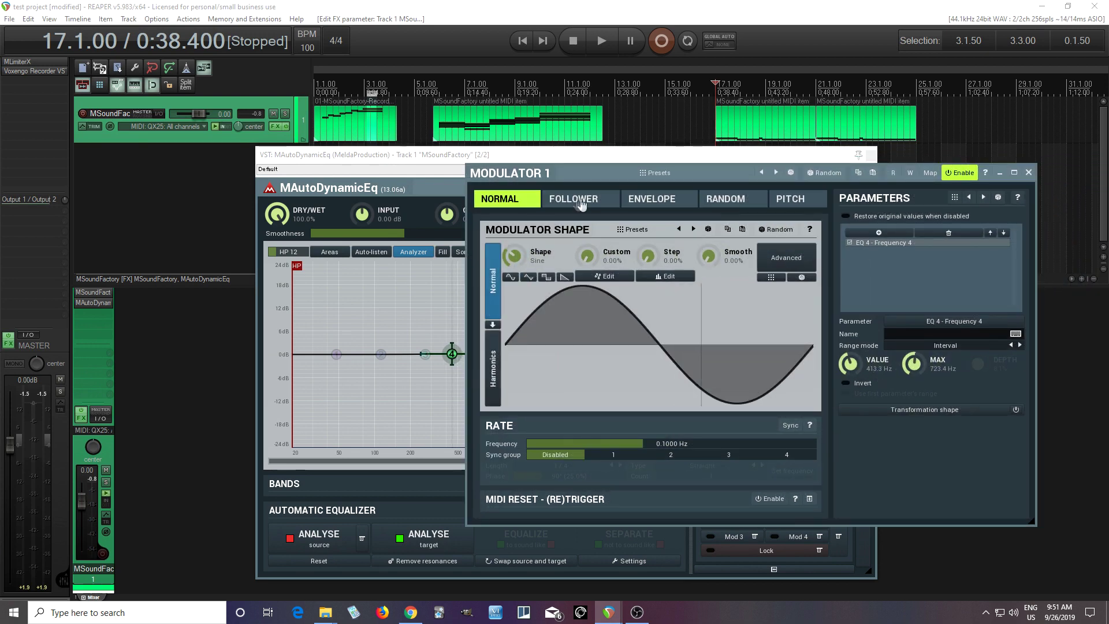
click(800, 207)
Play the project to hear band 4 follow pitch, then expand the DETECTOR settings
drag(530, 173, 586, 140)
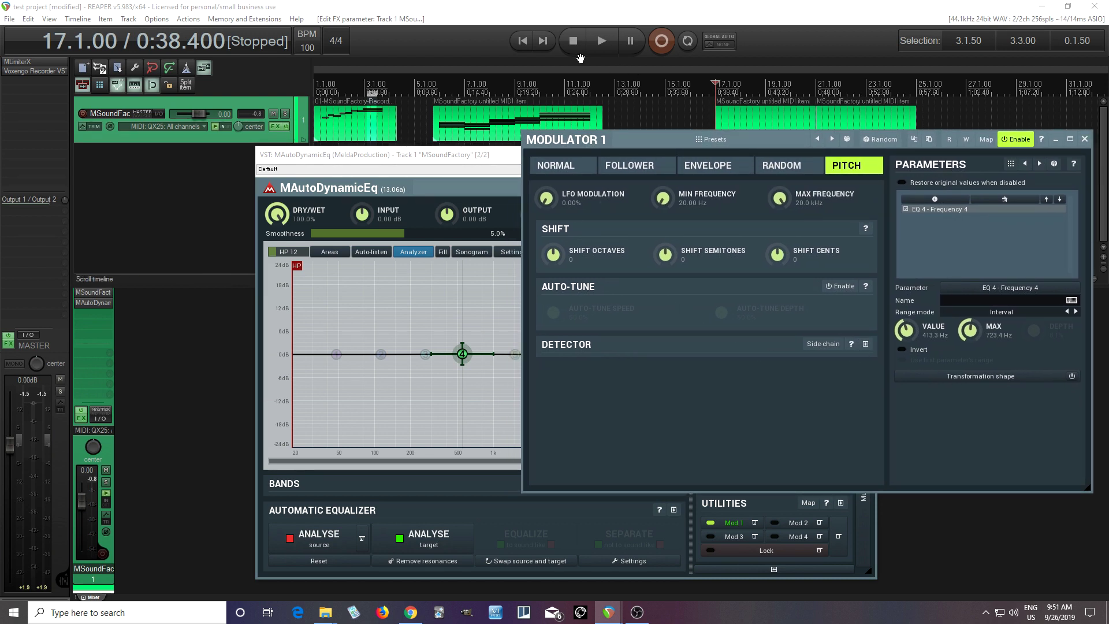
click(601, 41)
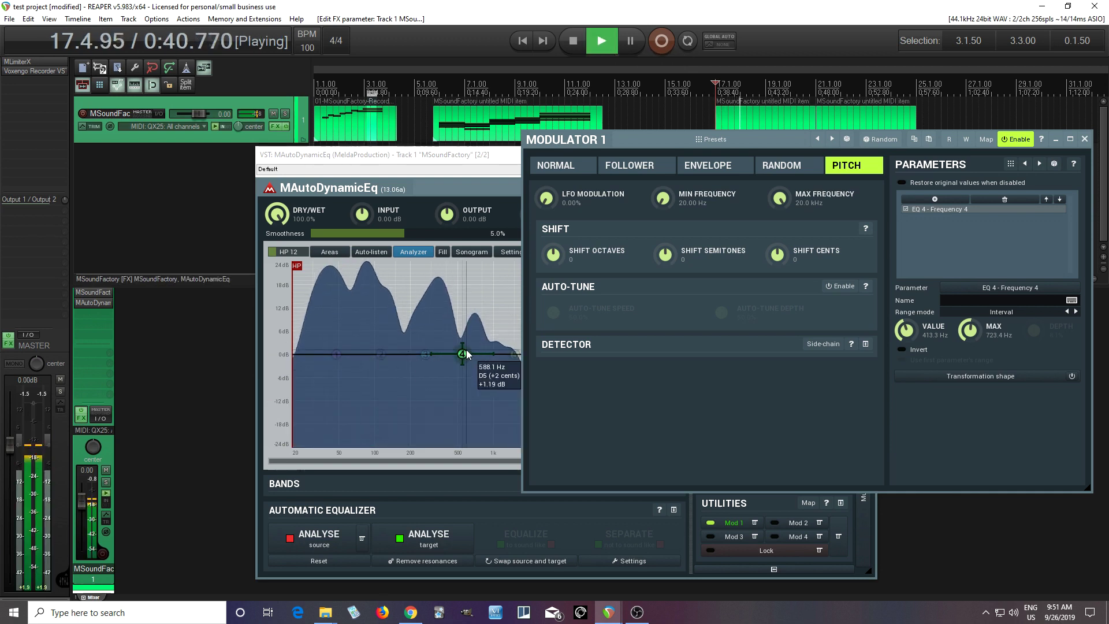
click(574, 44)
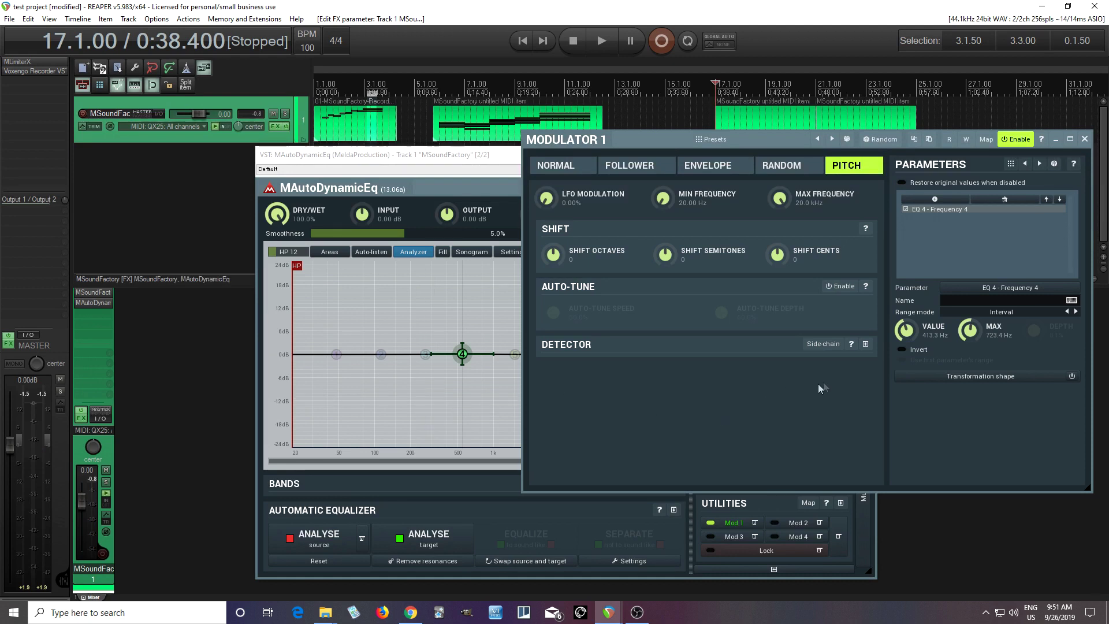
click(864, 344)
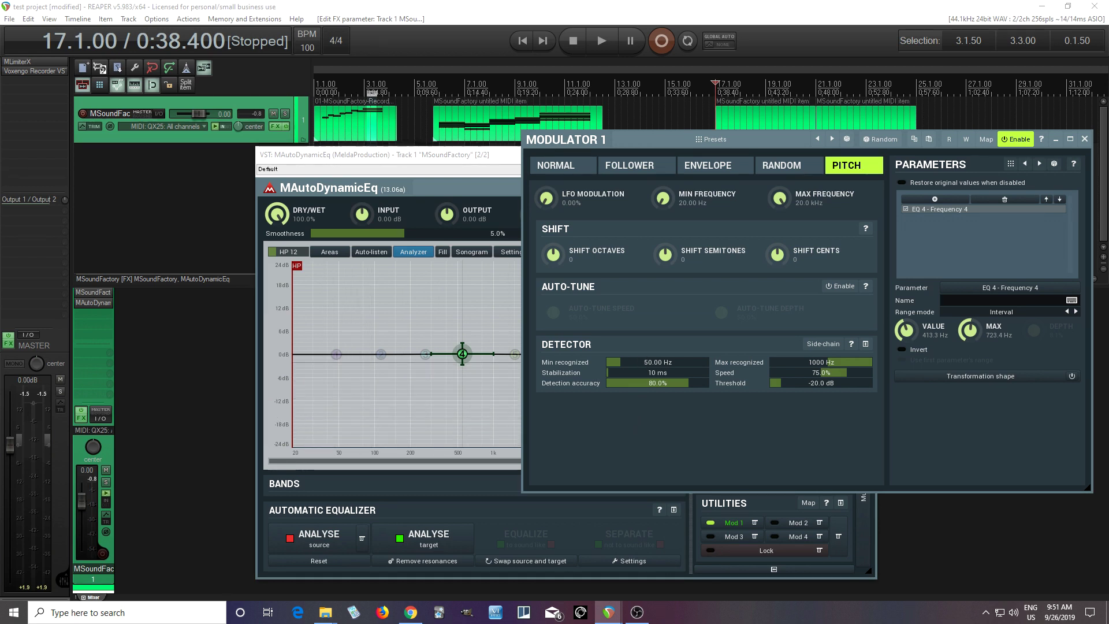
Widen the pitch detector's range to 20 Hz minimum and 2051 Hz maximum, then audition it
double_click(646, 363)
drag(833, 361, 834, 356)
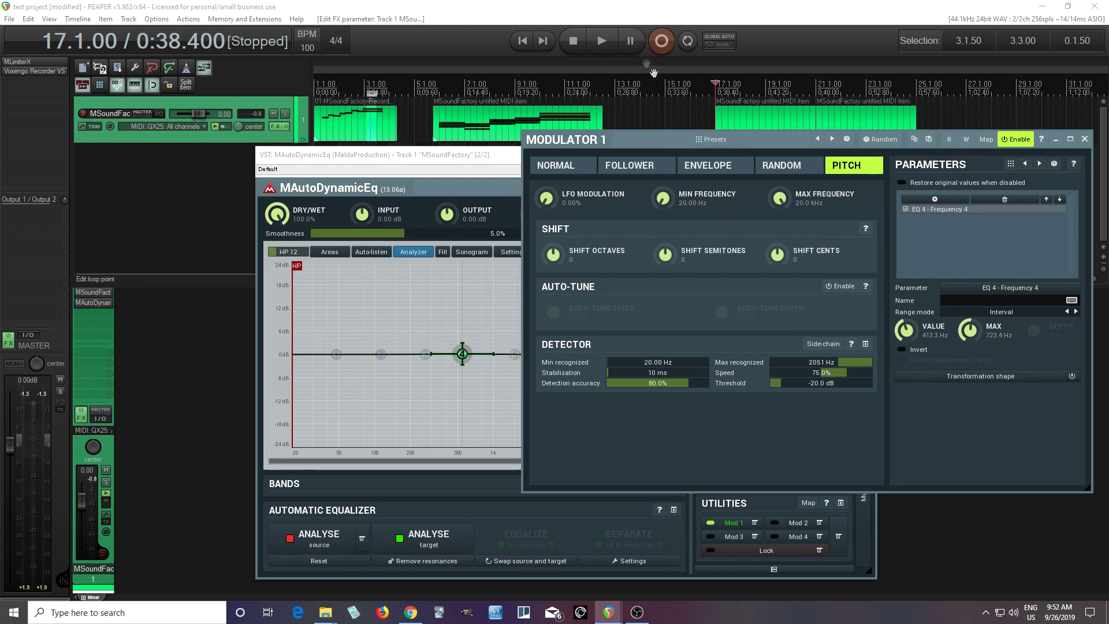
click(607, 49)
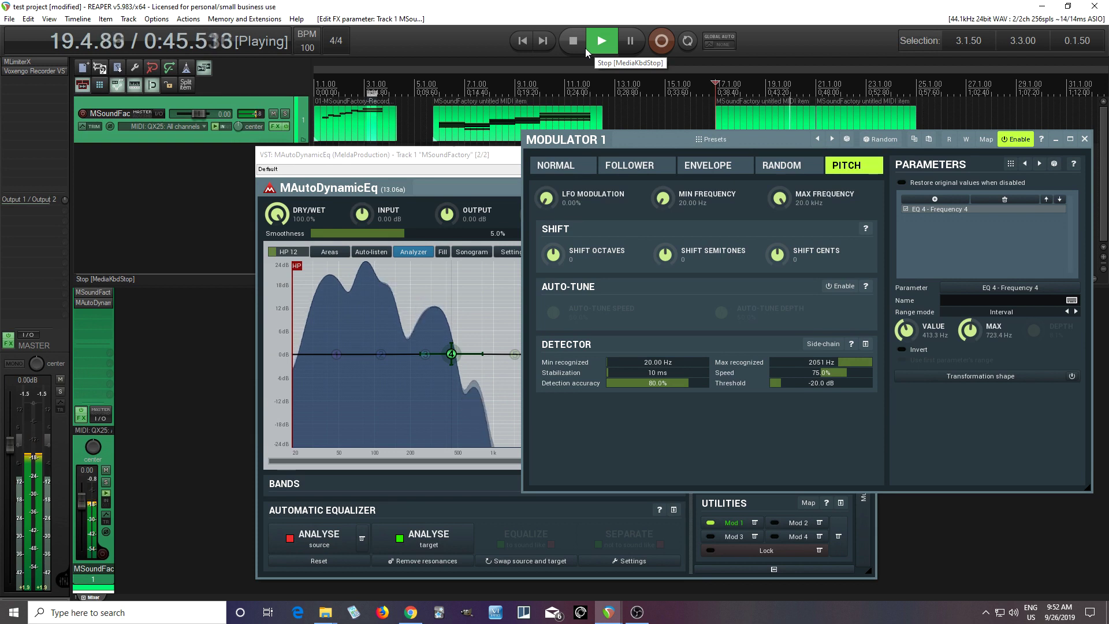
click(583, 49)
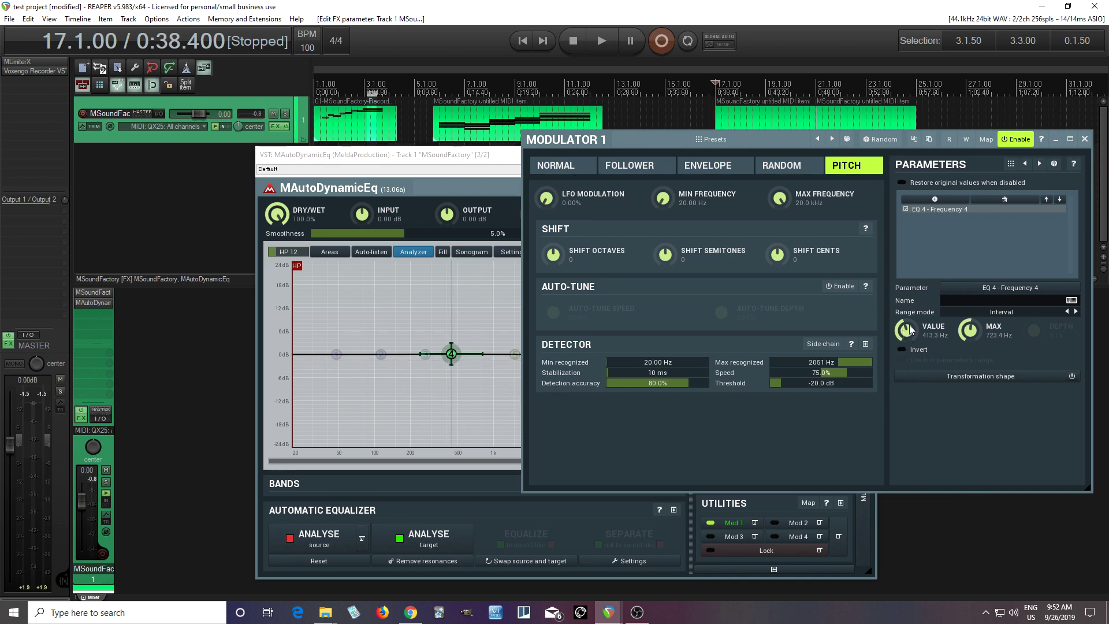
Set Modulator 1's range to 20 Hz–20 kHz, audition the tracking, and close Modulator 1
double_click(908, 324)
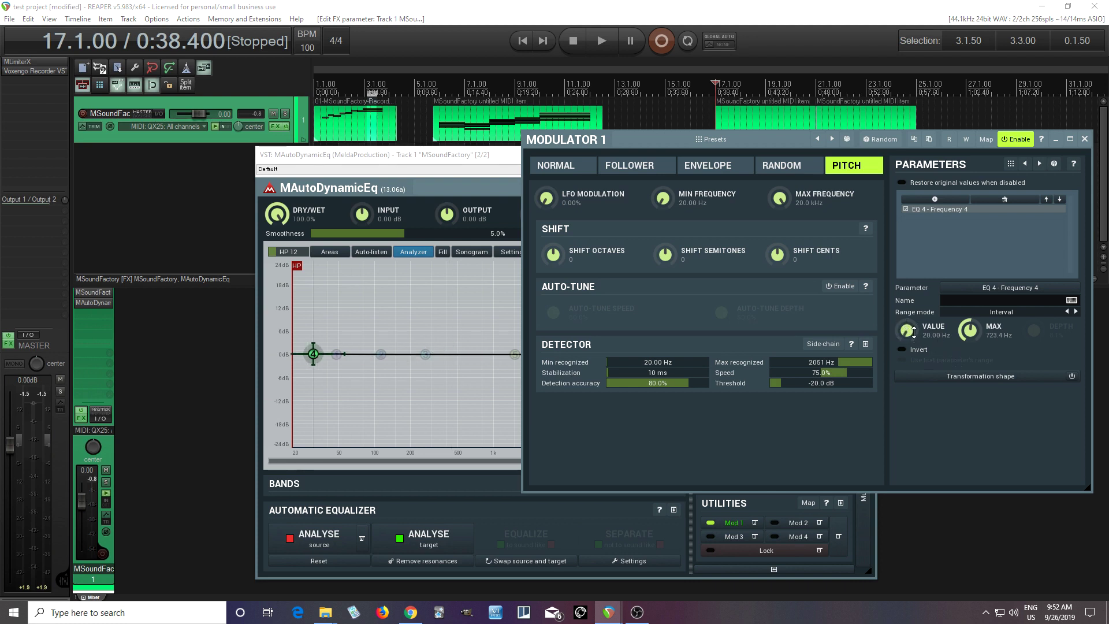
double_click(973, 331)
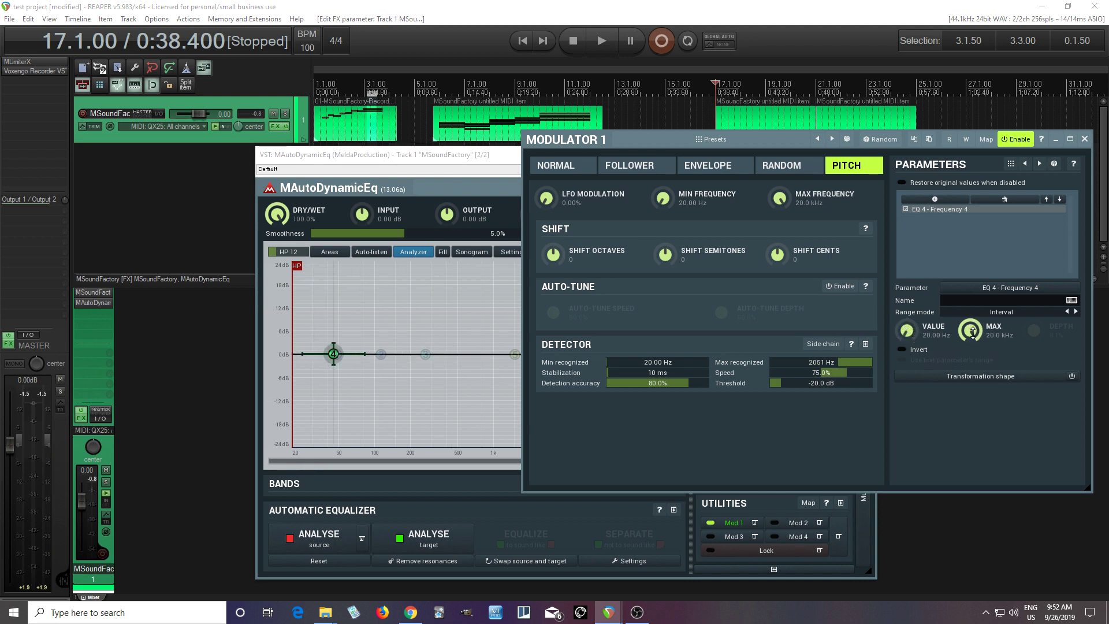
click(601, 40)
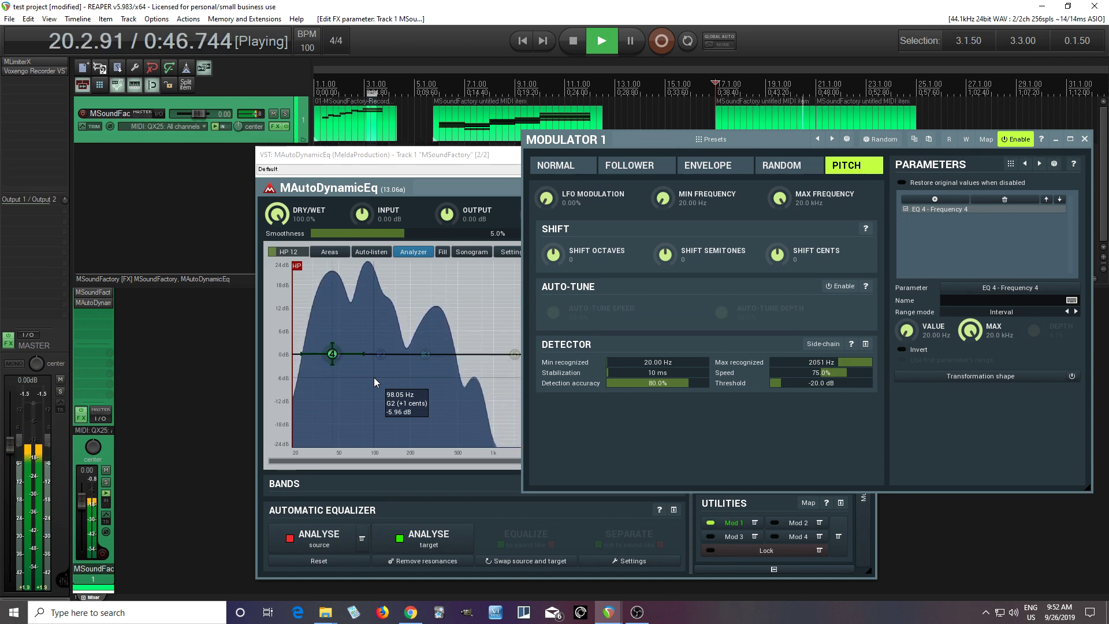
click(570, 46)
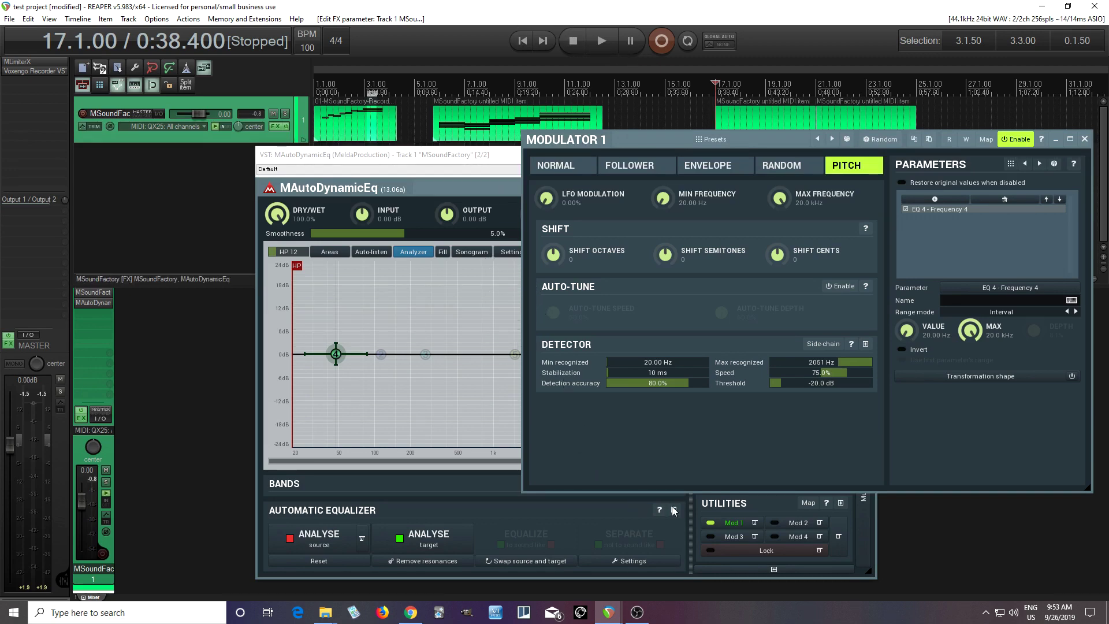
click(1082, 138)
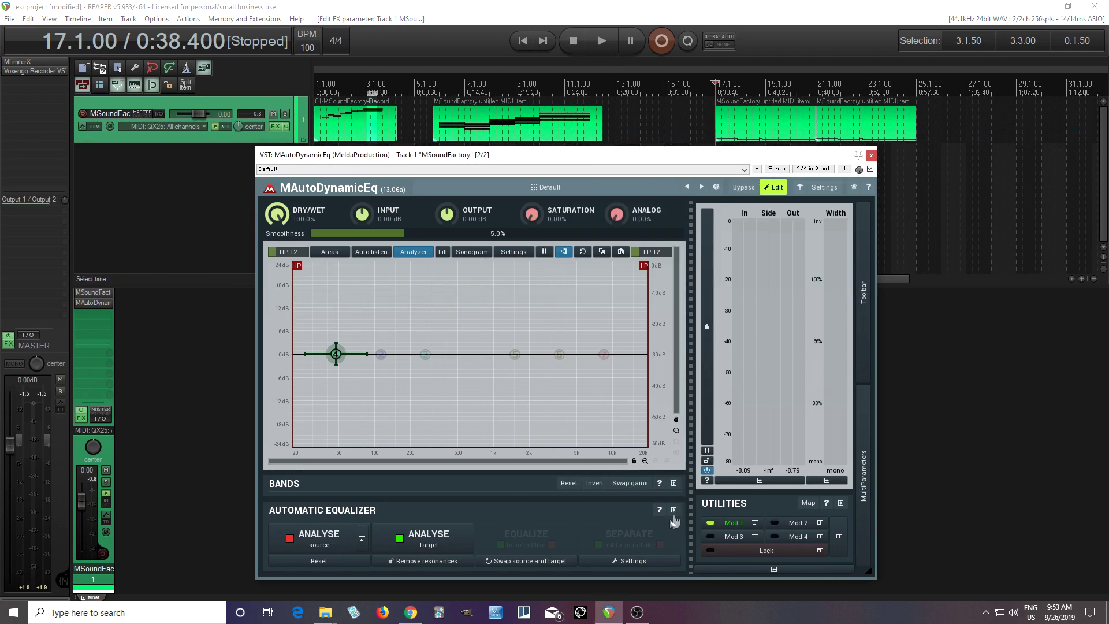
Show the BANDS table and set band 4 to about −5 dB gain with Q 2.00
click(674, 509)
click(460, 510)
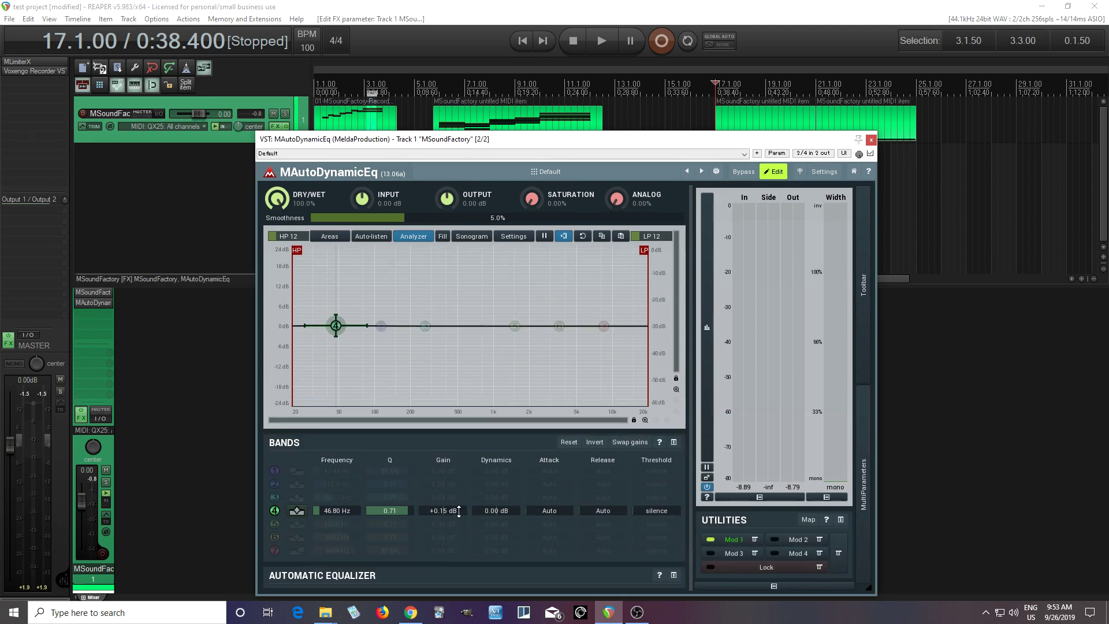
drag(459, 510, 458, 546)
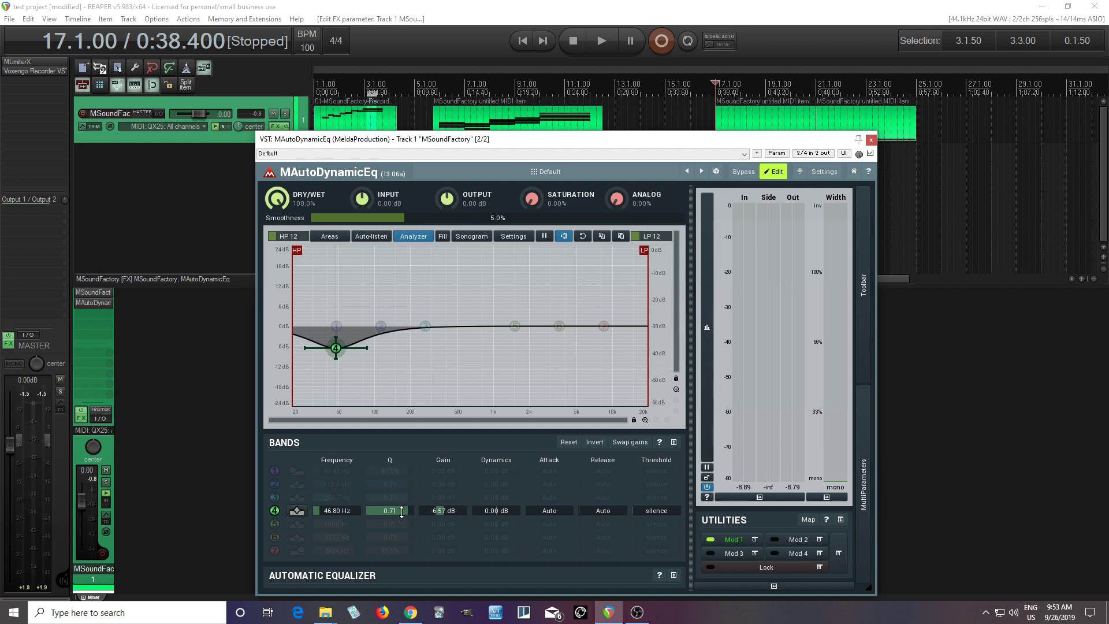
drag(402, 510, 401, 494)
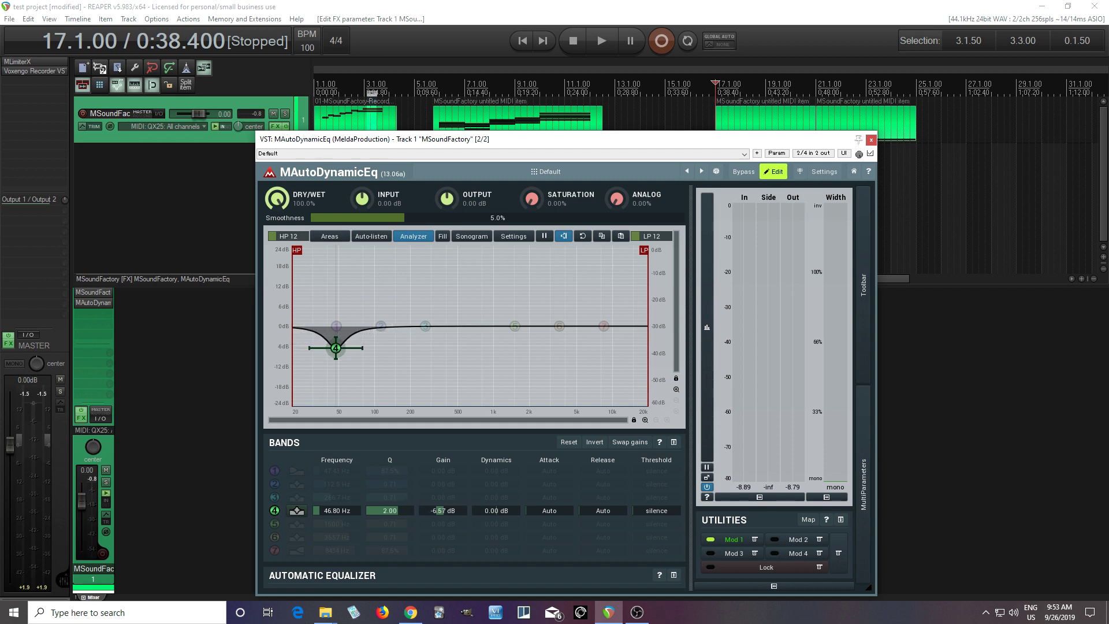
Audition band 4 during playback while deepening its cut to about −20 dB
click(600, 42)
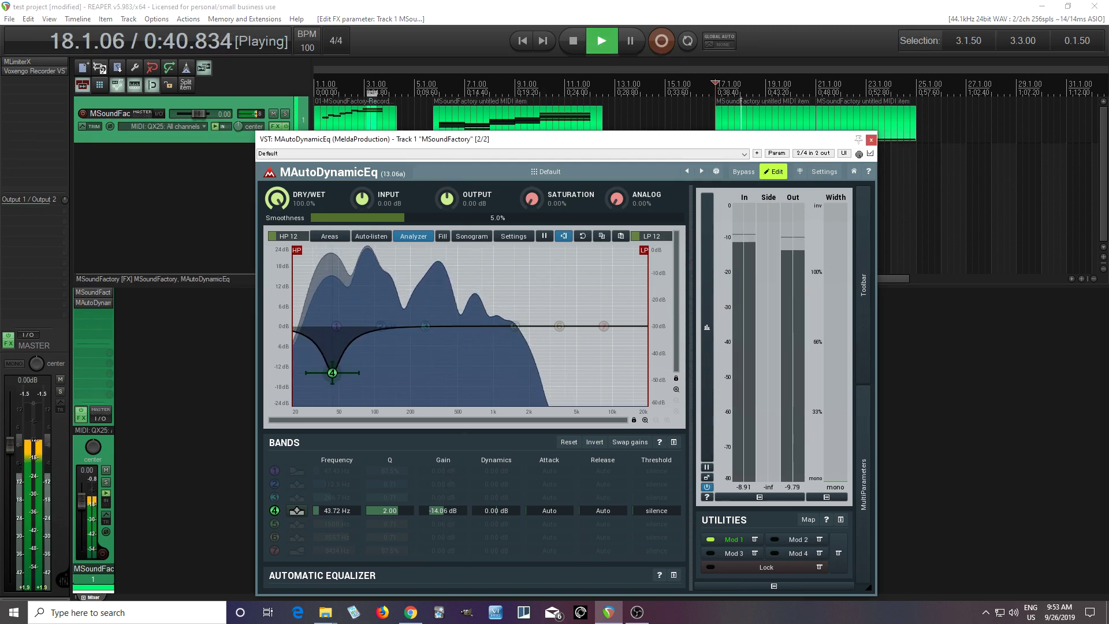
drag(332, 373, 338, 326)
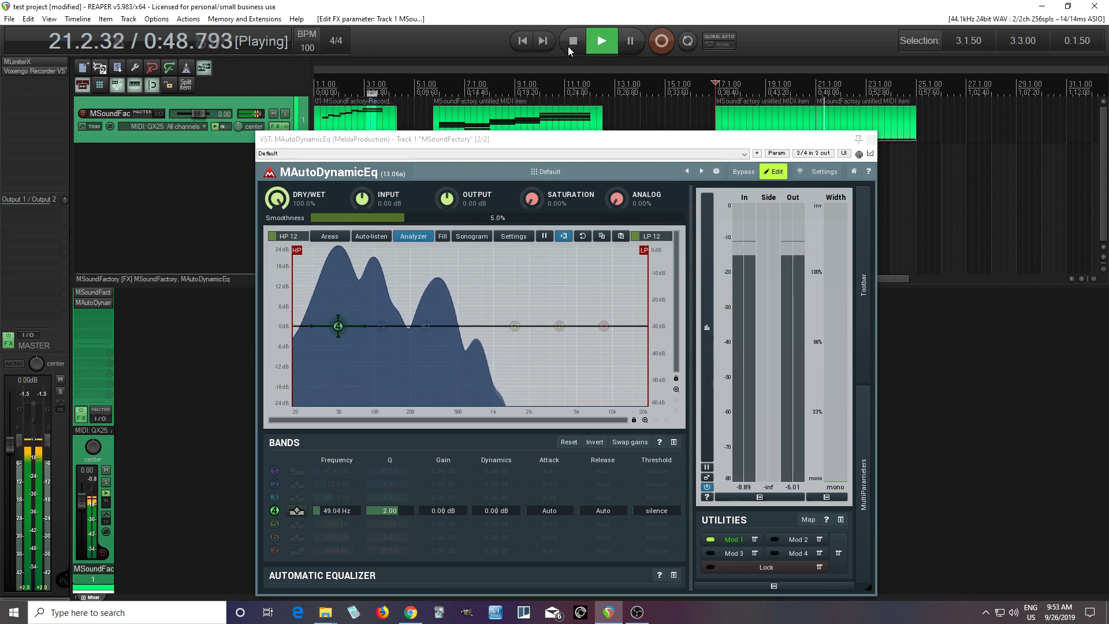
click(571, 47)
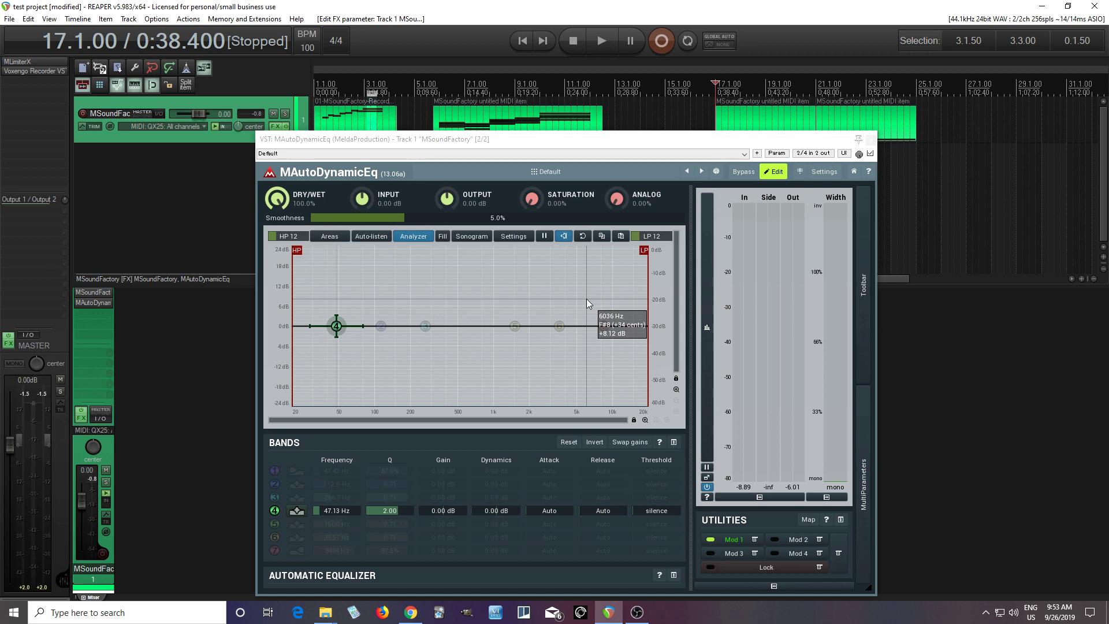
click(734, 539)
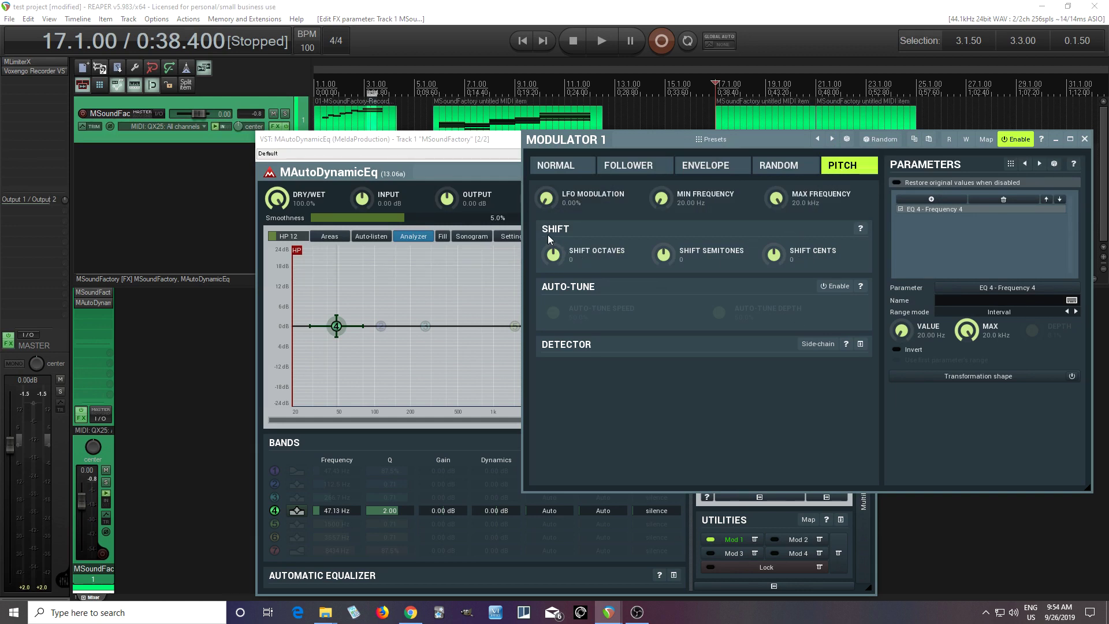
Shift band 4's tracking up one octave and boost it to +7.10 dB, auditioning the result
scroll(554, 258, up, 1)
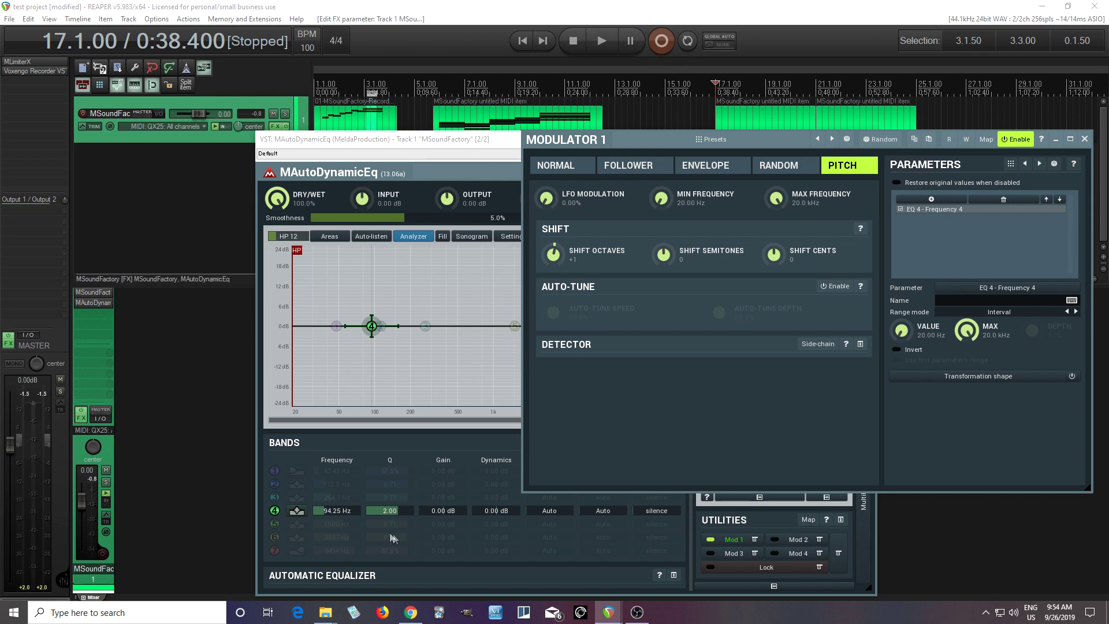
drag(444, 517, 444, 487)
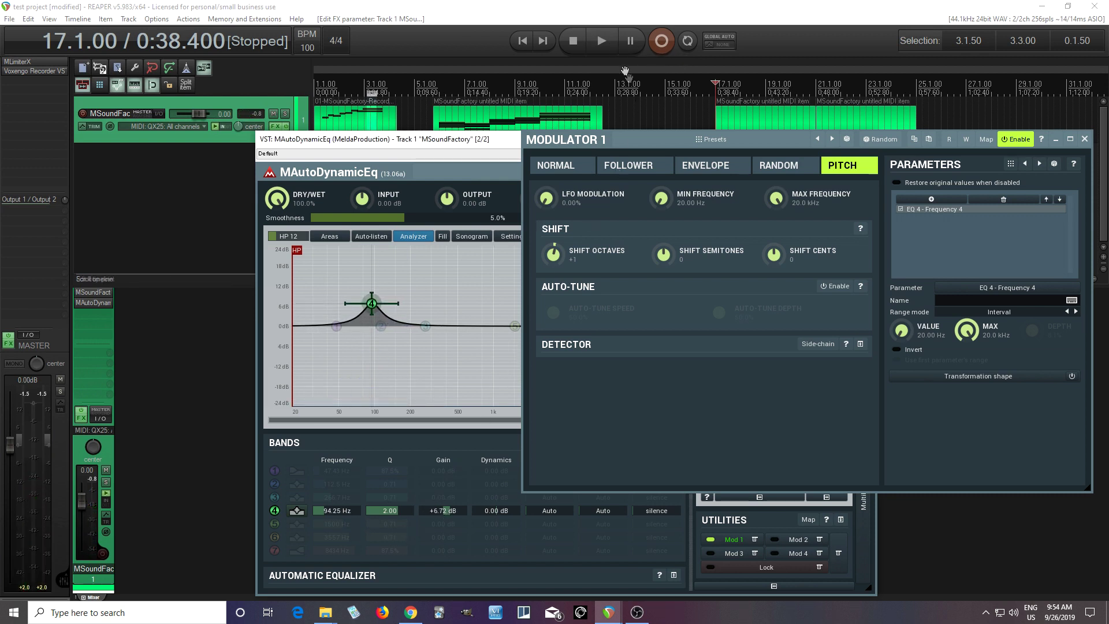
click(605, 51)
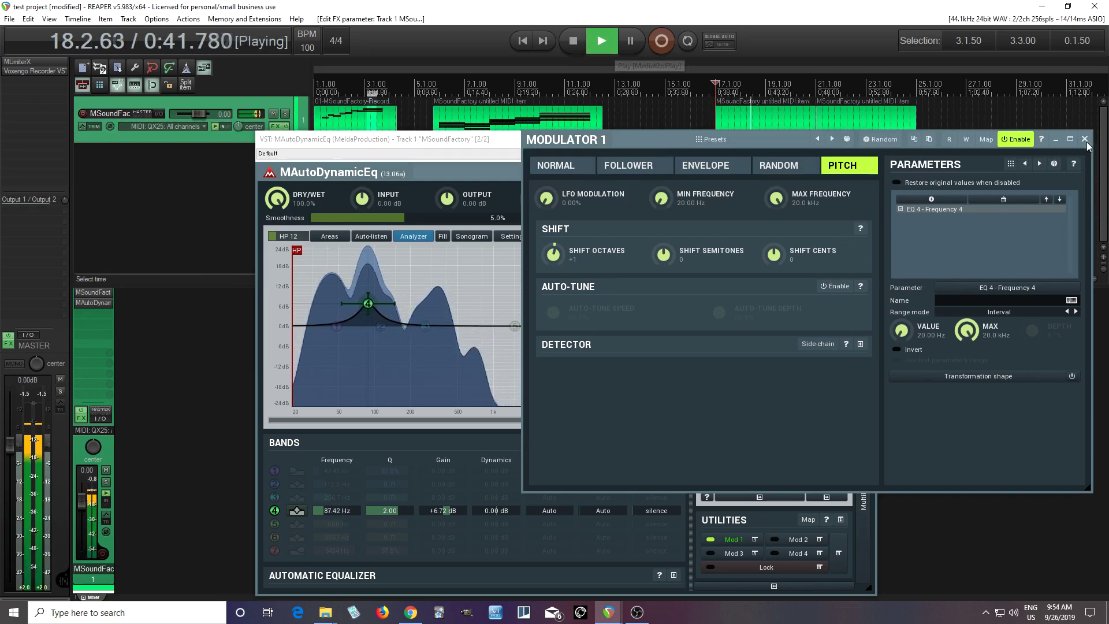
click(455, 522)
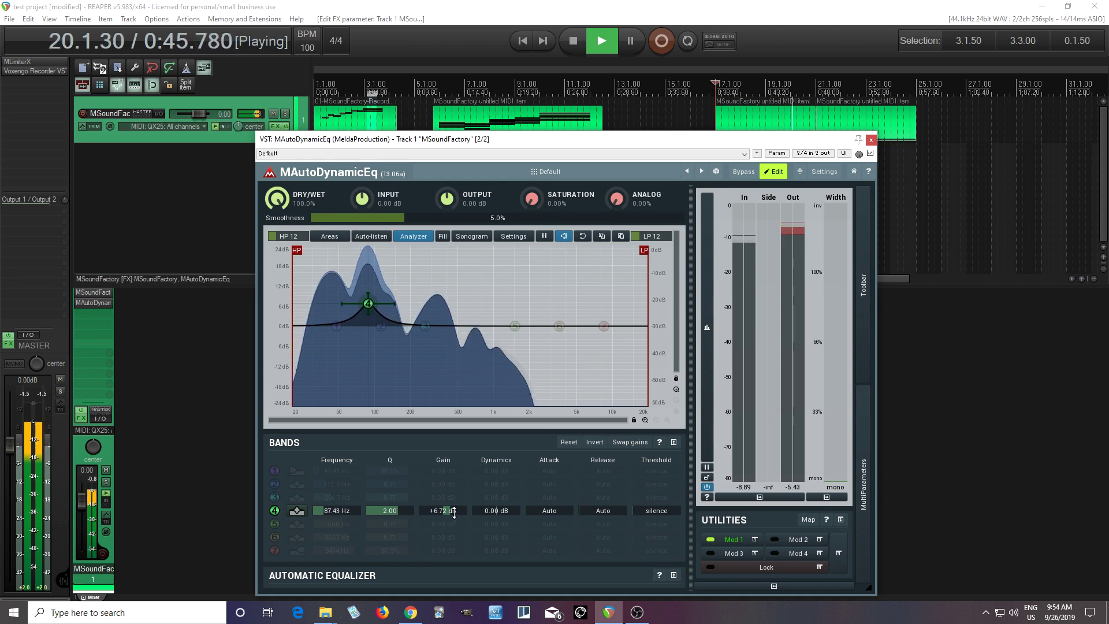
drag(454, 512, 455, 552)
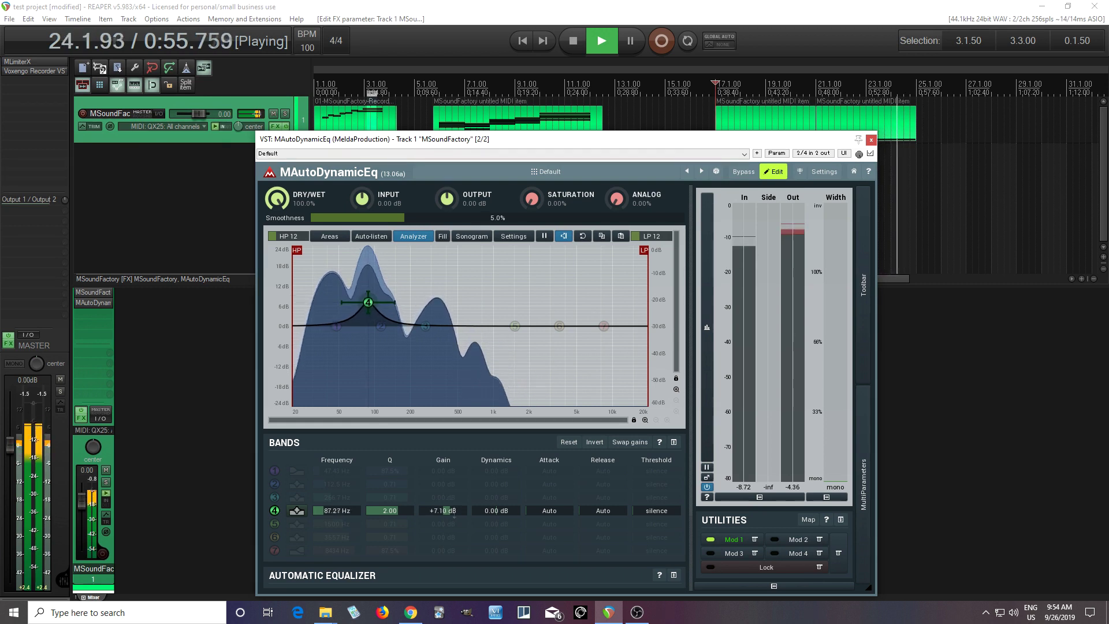
click(573, 43)
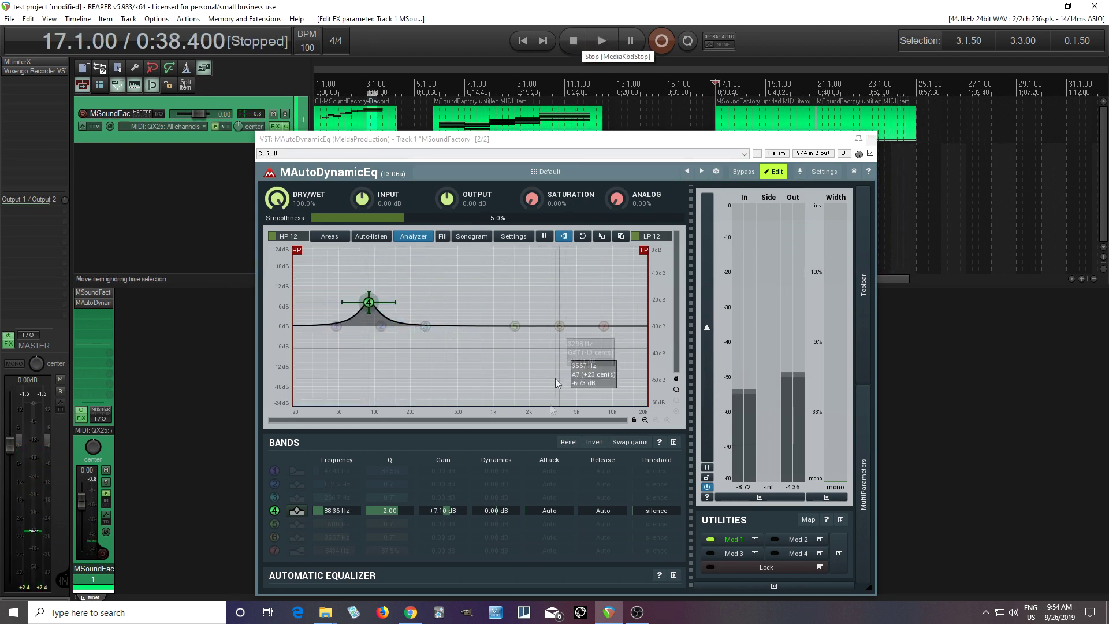
In Modulator 1, compare pitch shifts during playback, then set Shift Octaves to +1
click(733, 539)
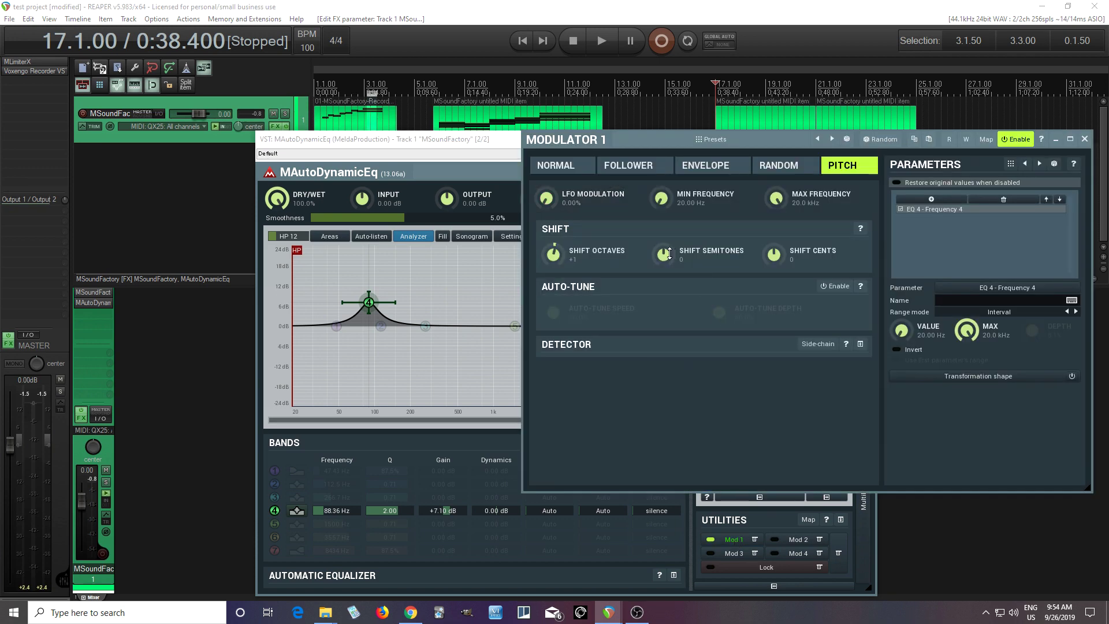
drag(668, 253, 669, 224)
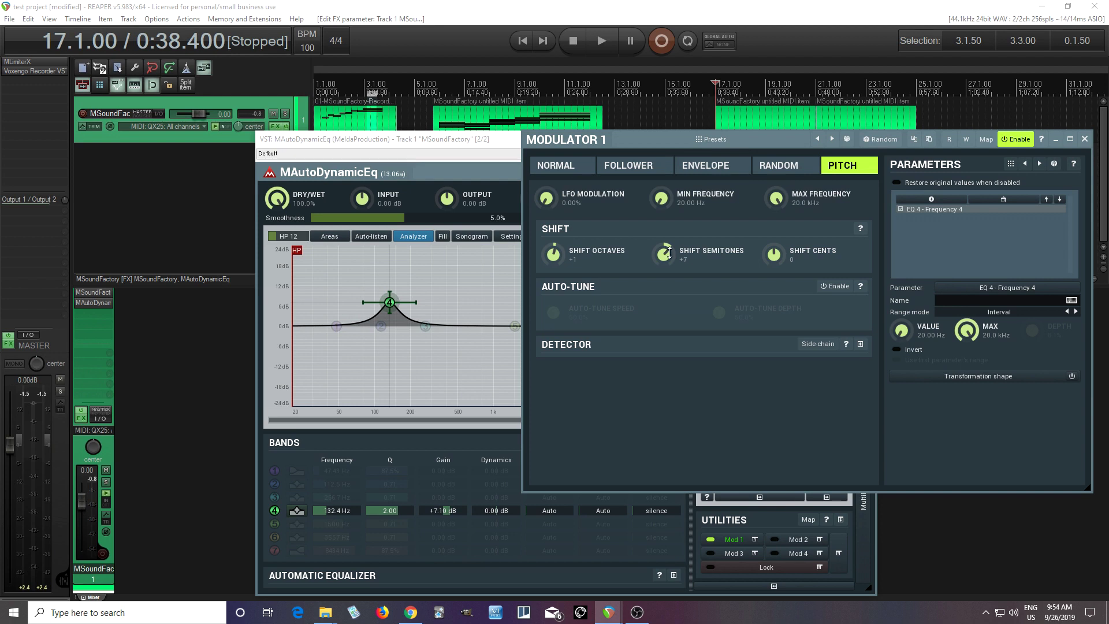
click(605, 39)
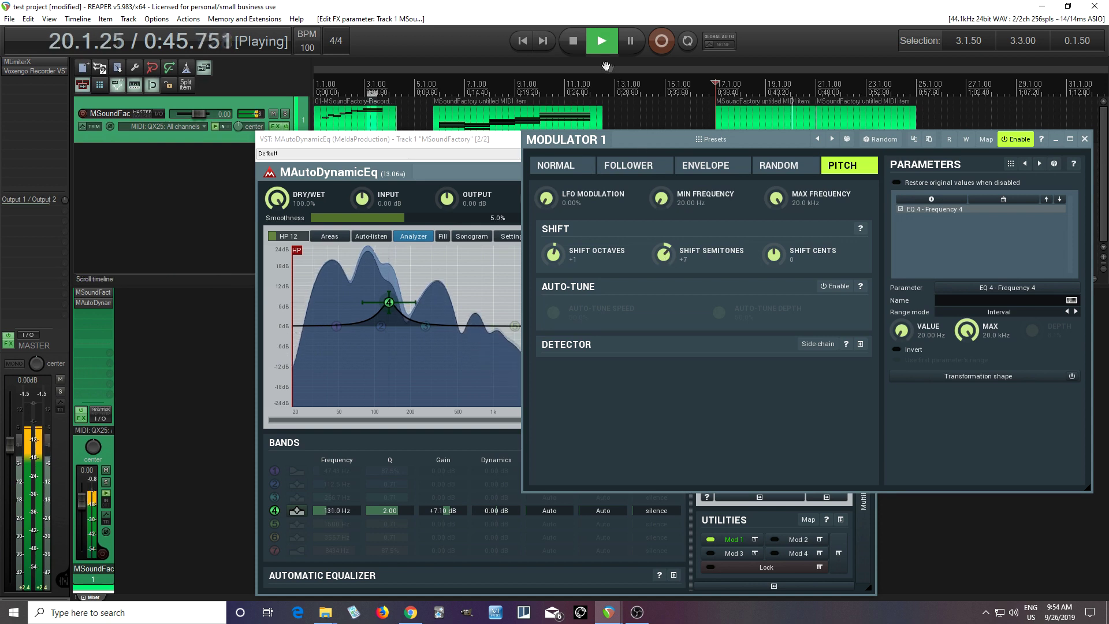
click(573, 40)
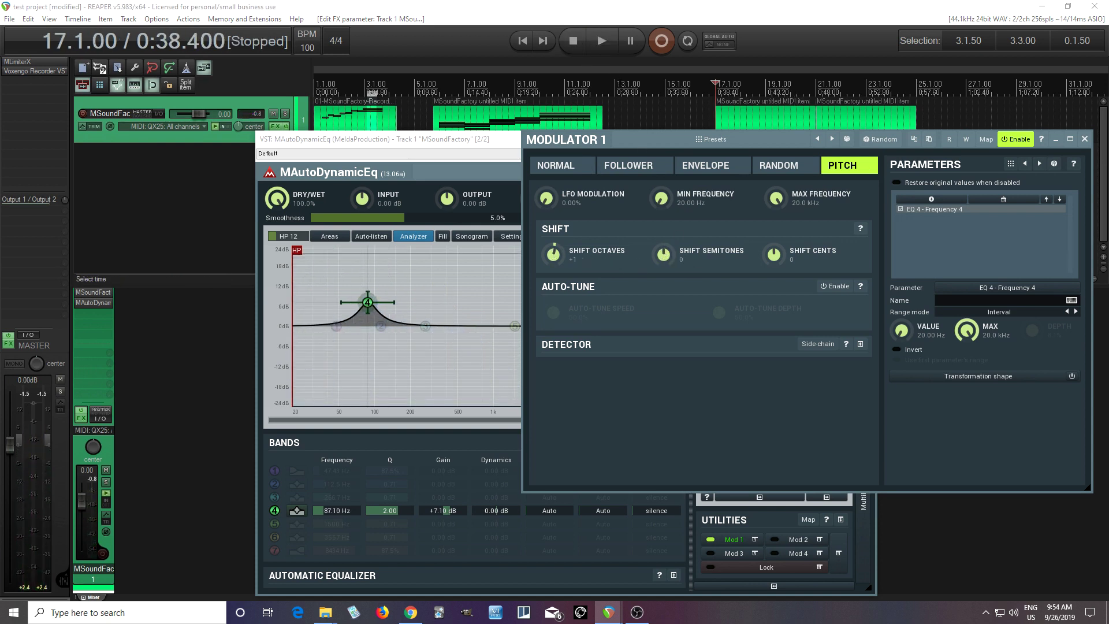
click(601, 41)
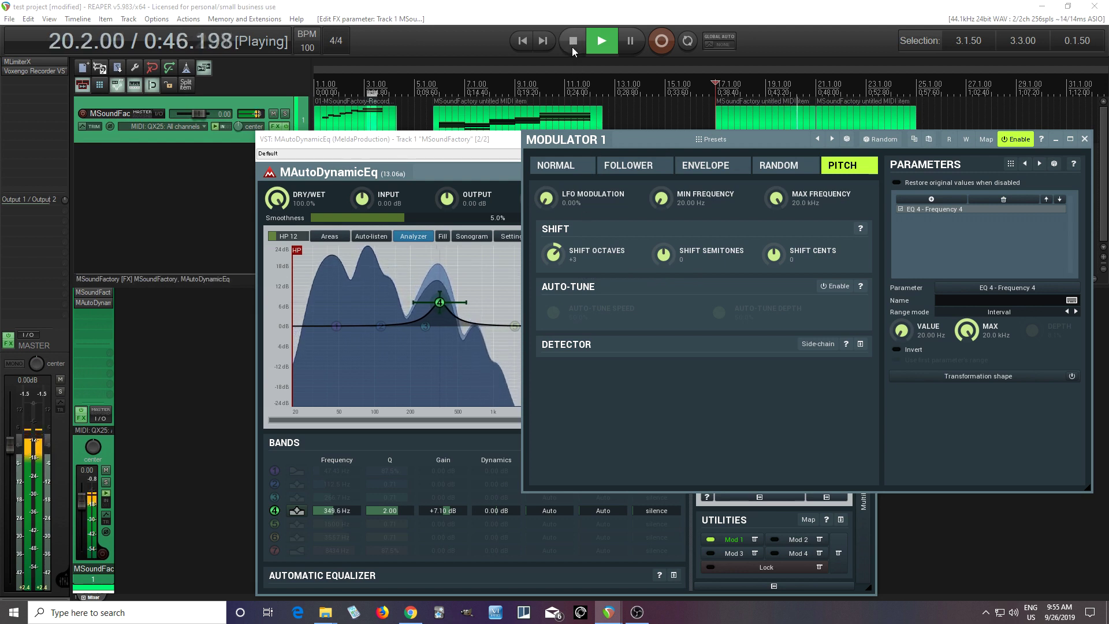
key(space)
drag(554, 252, 553, 265)
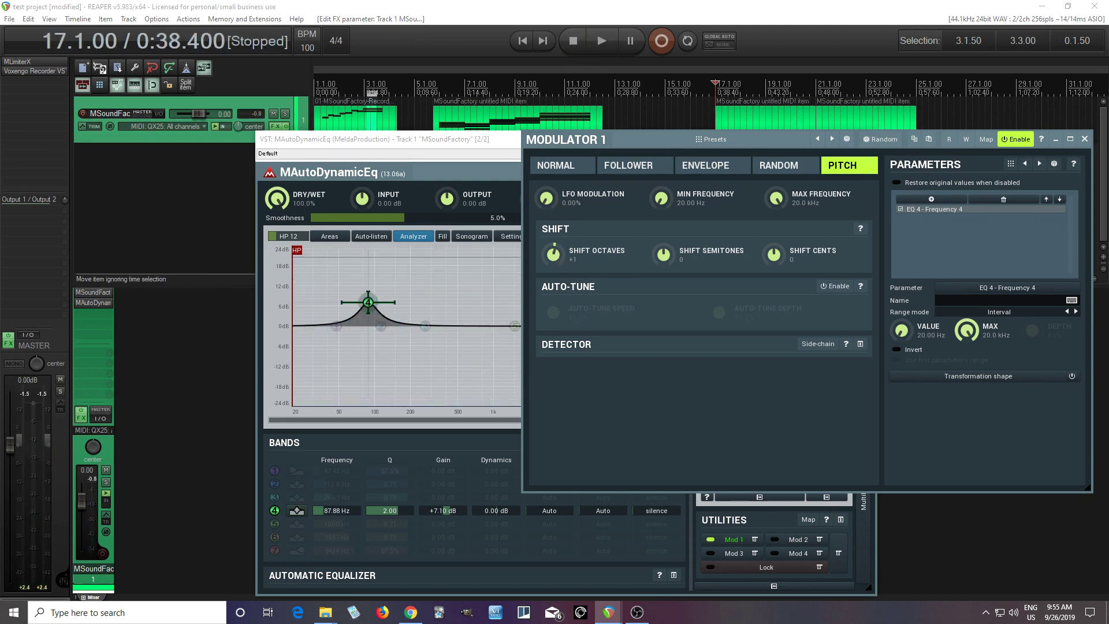
Toggle Auto-Tune on and off, reset the octave shift to 0, and close Modulator 1
click(837, 287)
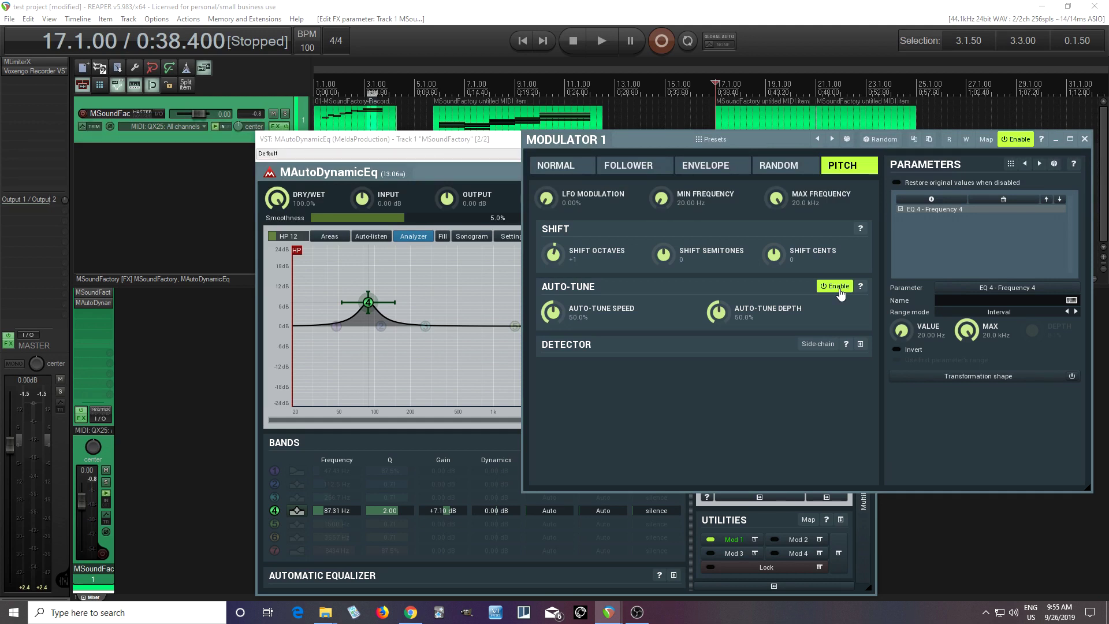
click(838, 289)
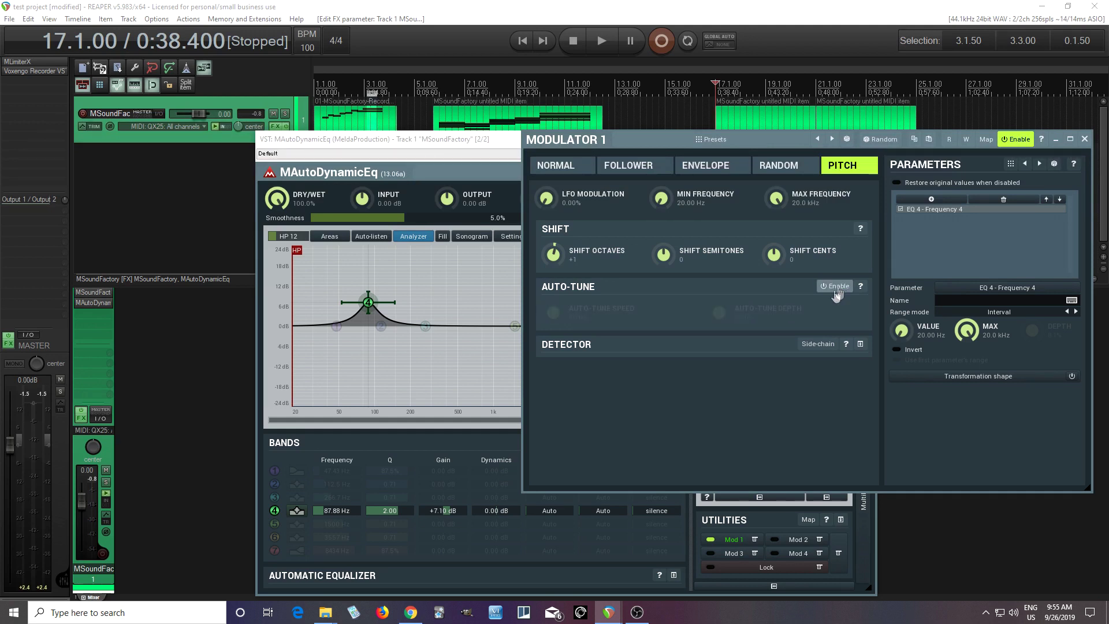
click(860, 344)
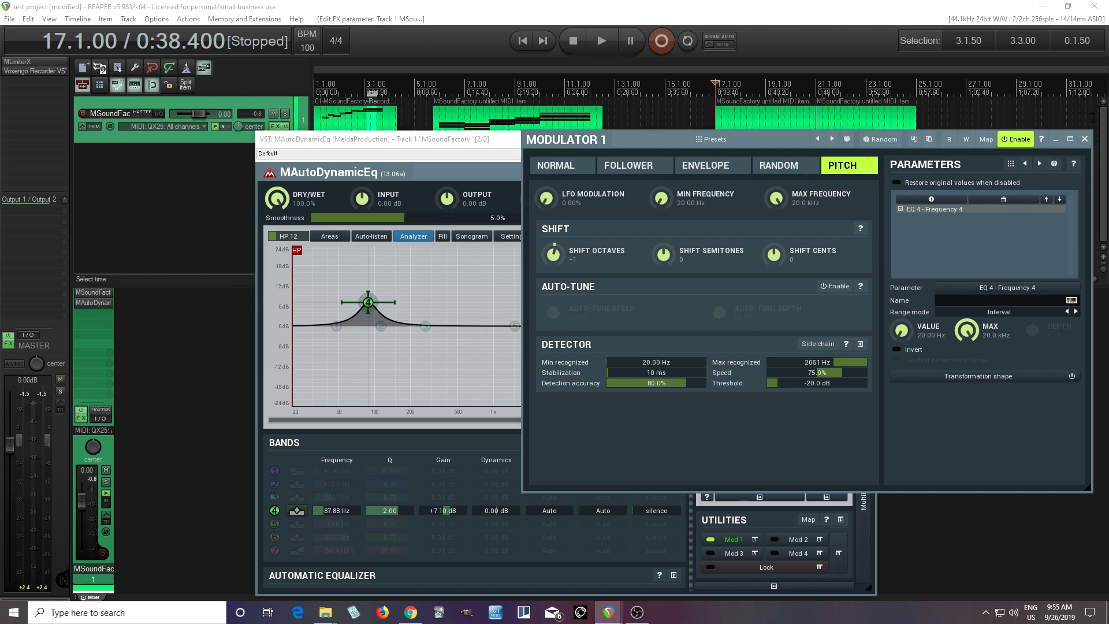
click(1085, 139)
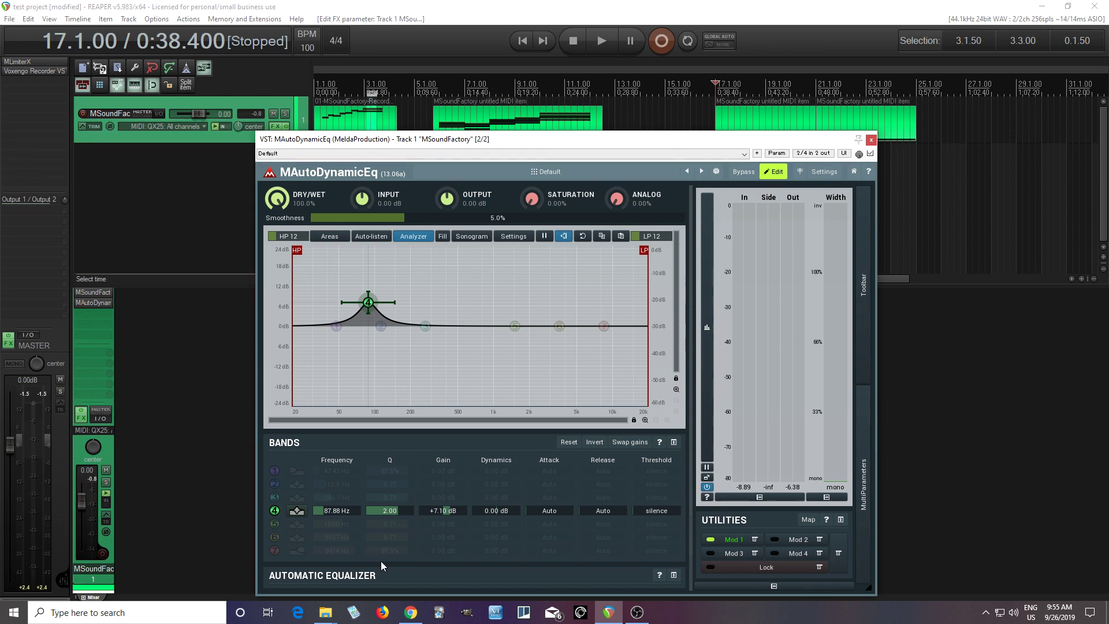
click(734, 539)
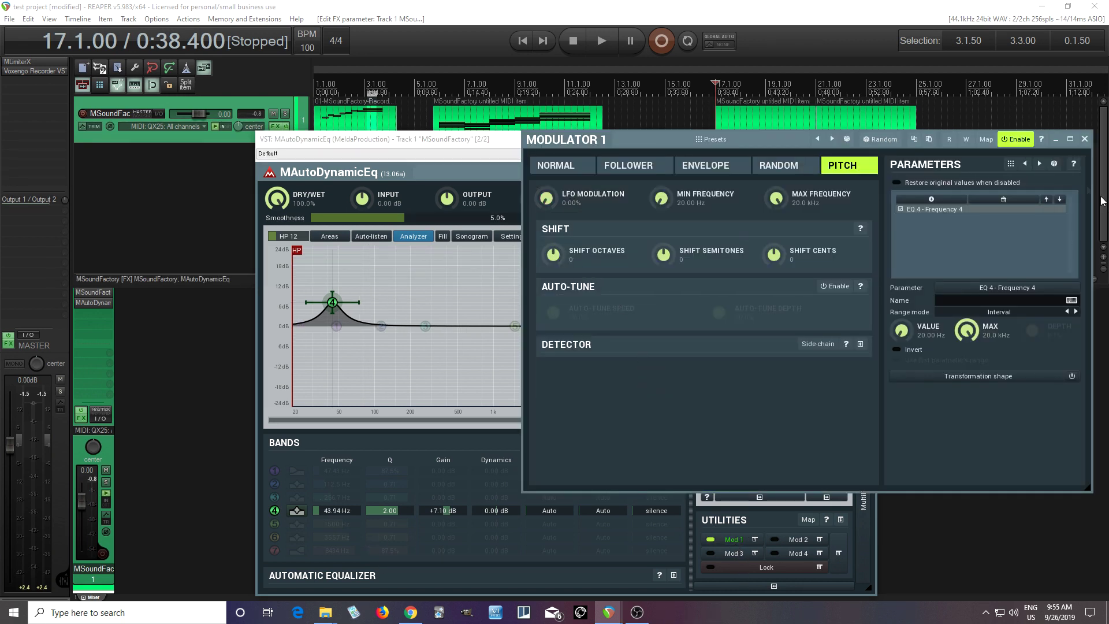
click(1085, 139)
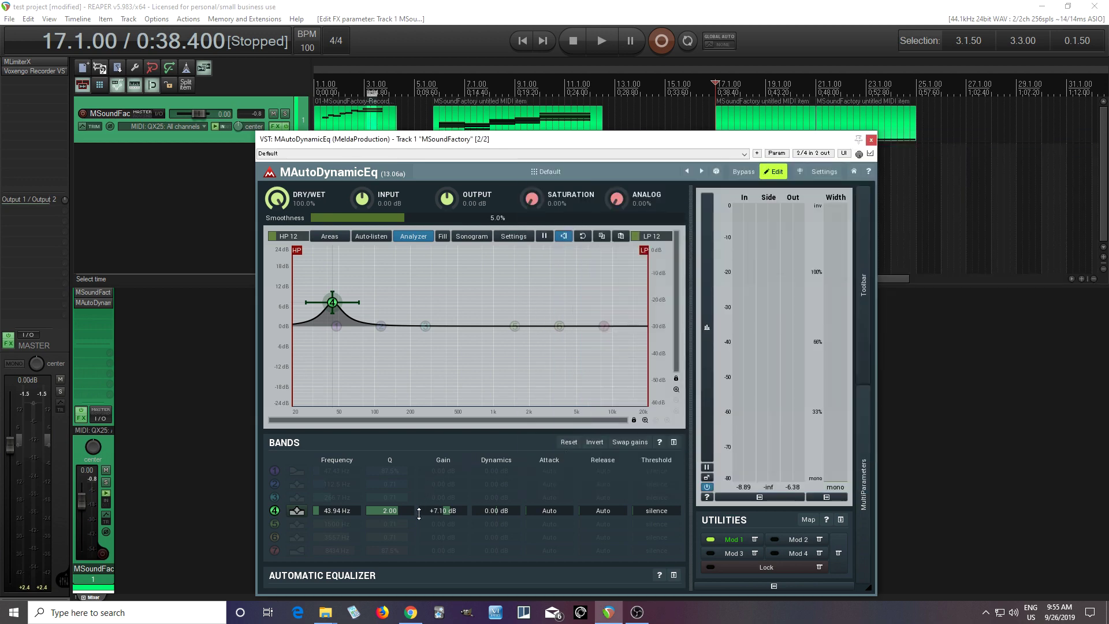
In Band 4 Settings, set Harmonics to 92.8% and raise Q to 4.15
click(296, 510)
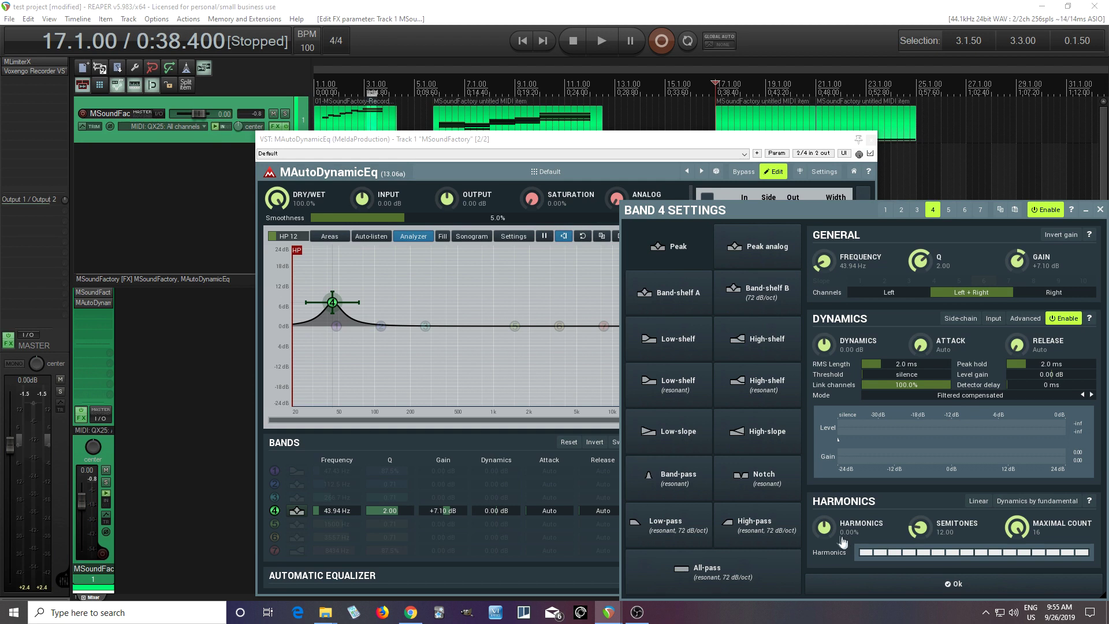
drag(824, 527, 824, 474)
drag(824, 526, 824, 534)
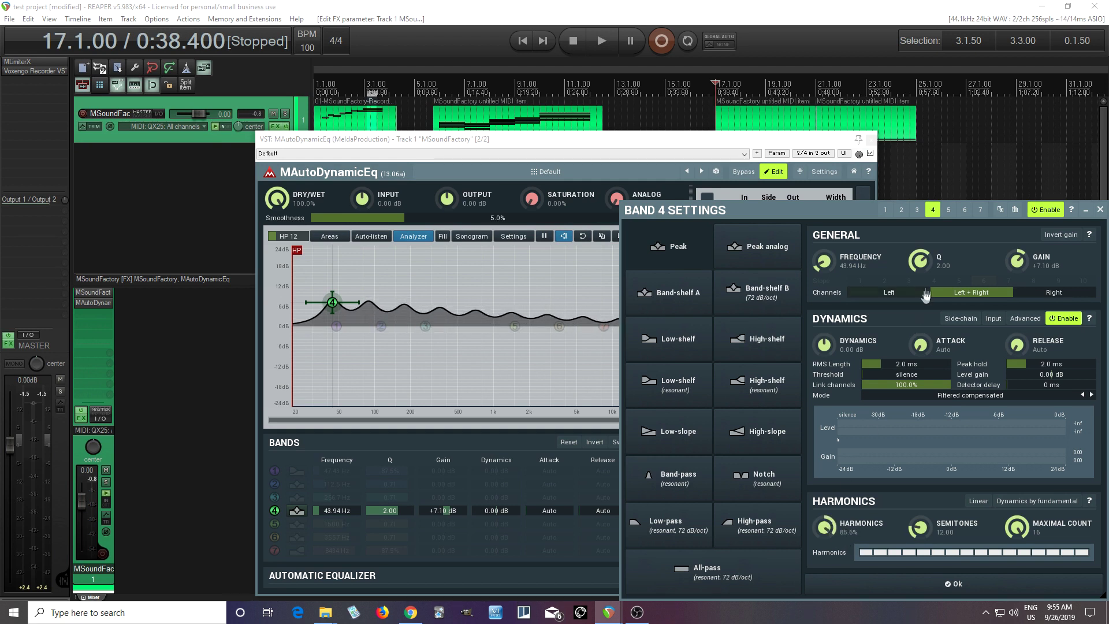
drag(918, 261, 918, 237)
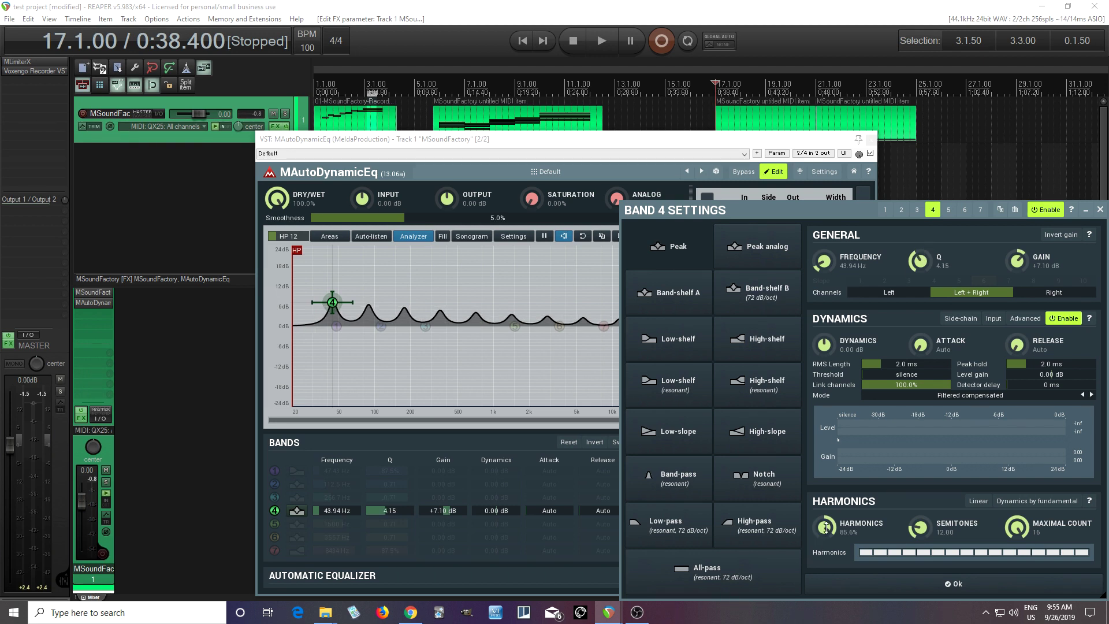
drag(826, 527, 826, 520)
Limit band 4 to a Maximal Count of 4 harmonics and invert Harmonics to -100%
click(731, 192)
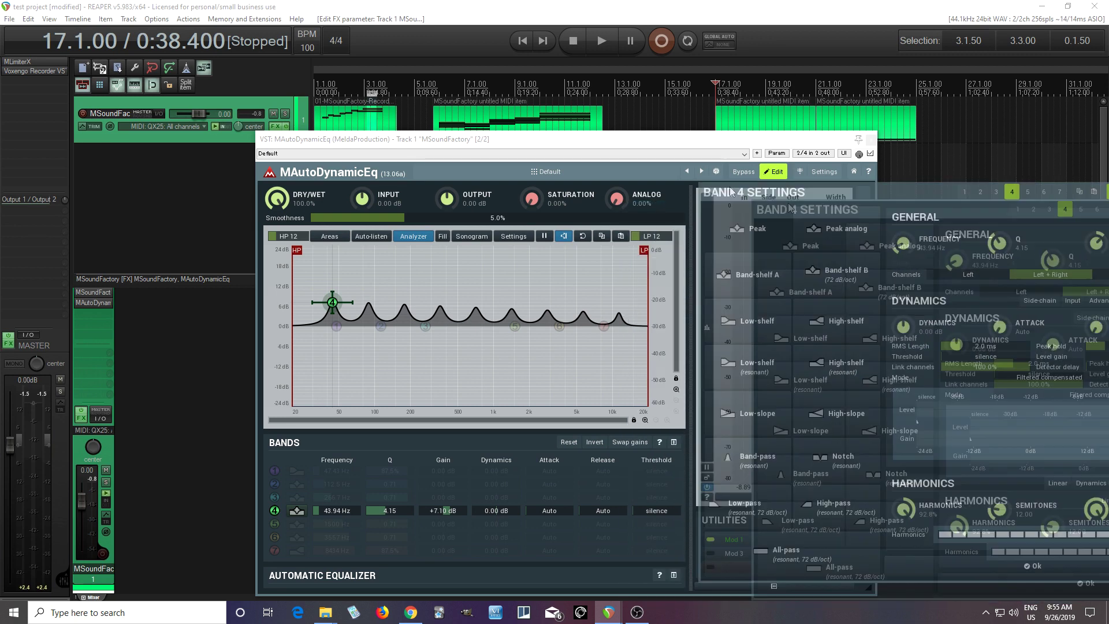
drag(730, 192, 676, 175)
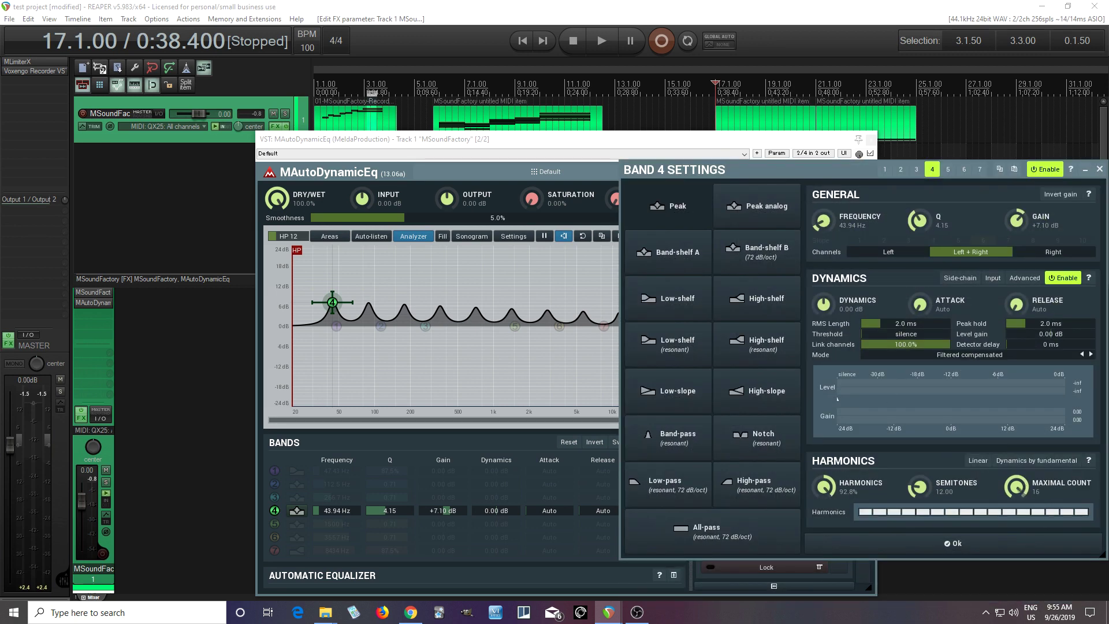
drag(1014, 485, 1014, 506)
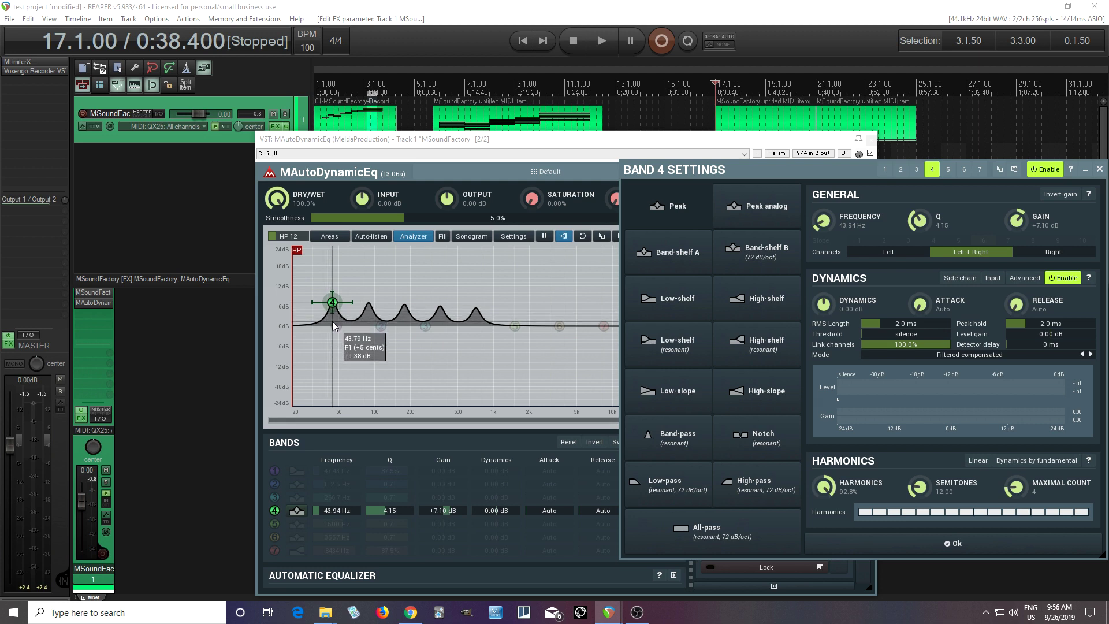
drag(824, 487, 824, 585)
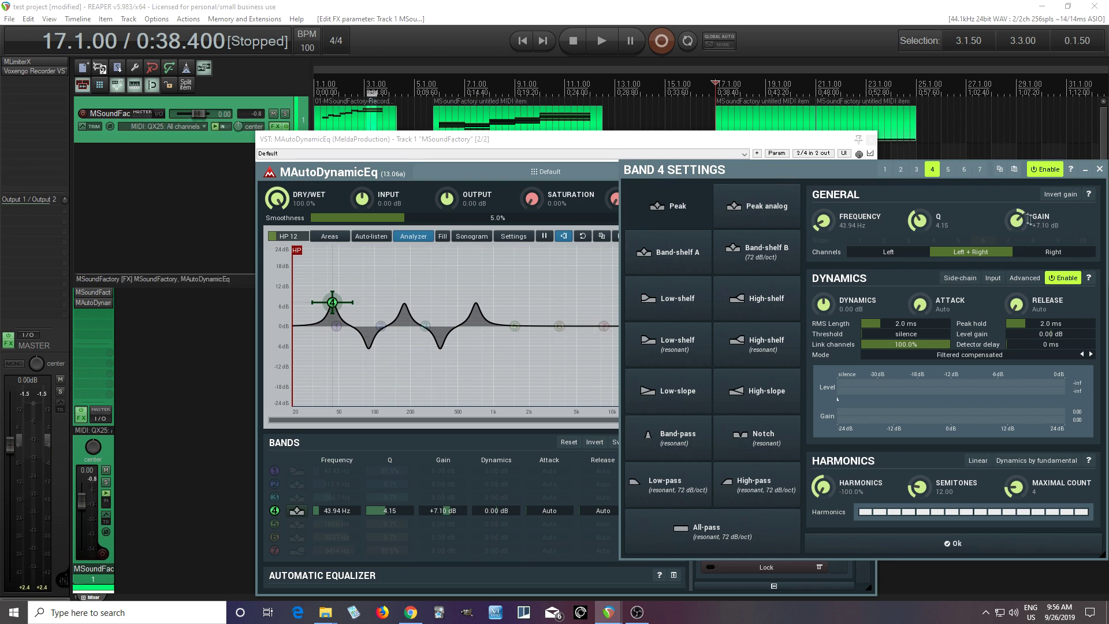
Make band 4 a -5.95 dB inverted-gain cut with Q 3.17, then close its settings panel
mouse_move(1023, 217)
mouse_down()
mouse_move(1023, 254)
mouse_move(1023, 222)
mouse_up()
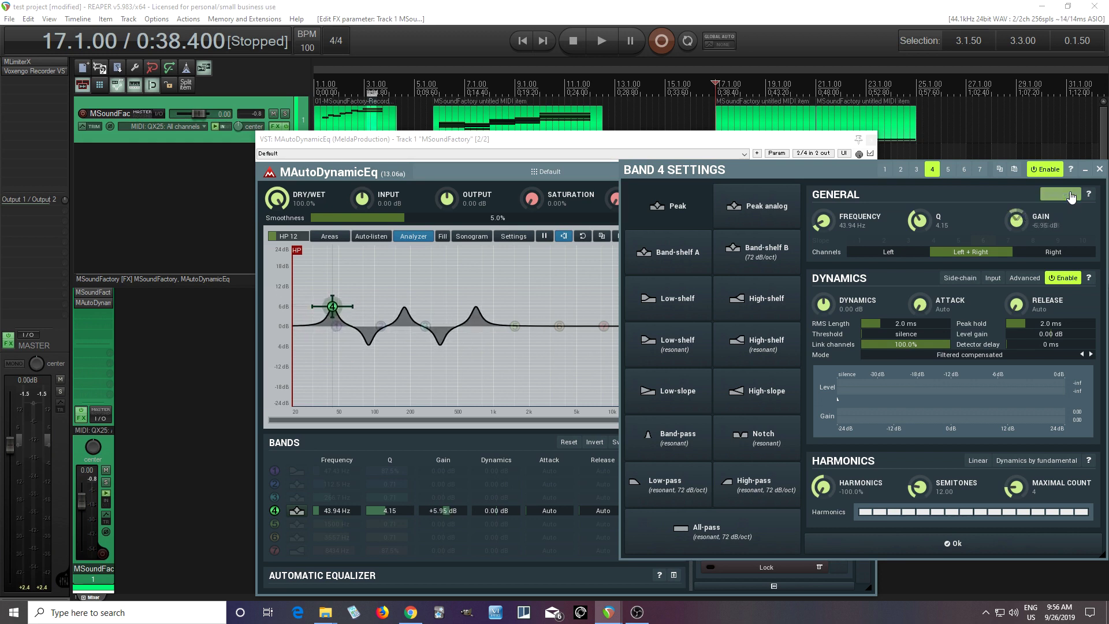
click(1071, 197)
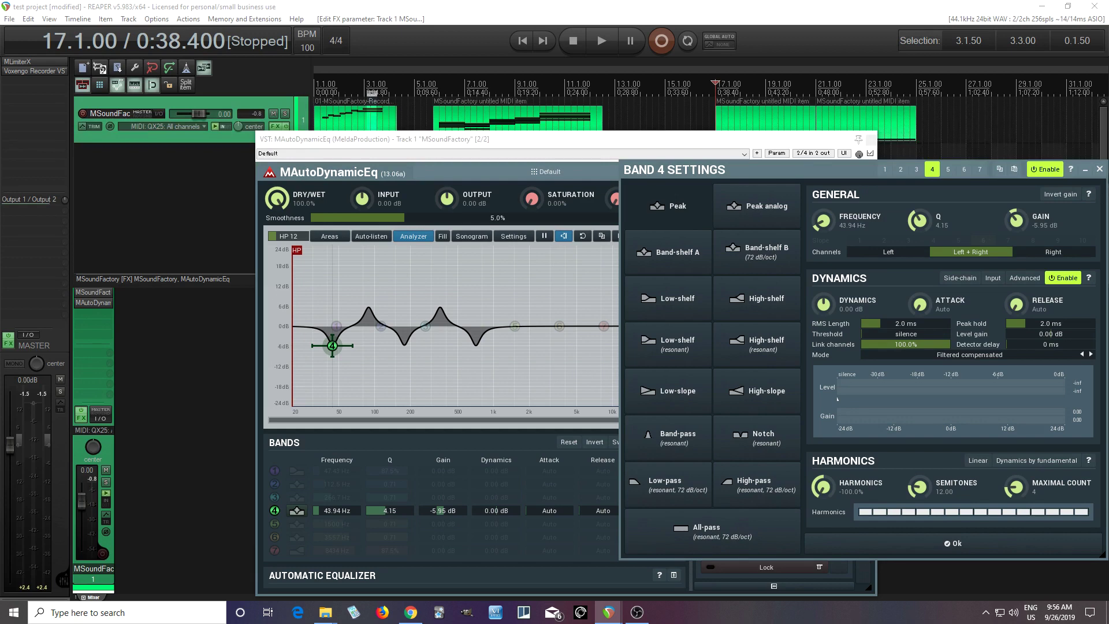
drag(918, 220, 918, 225)
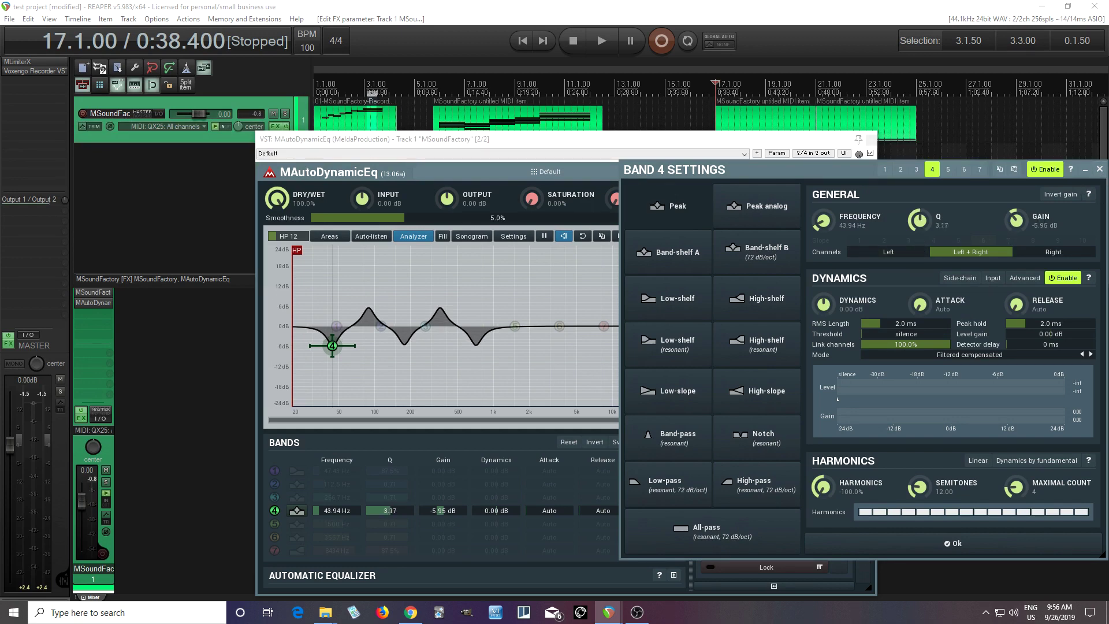
click(1098, 169)
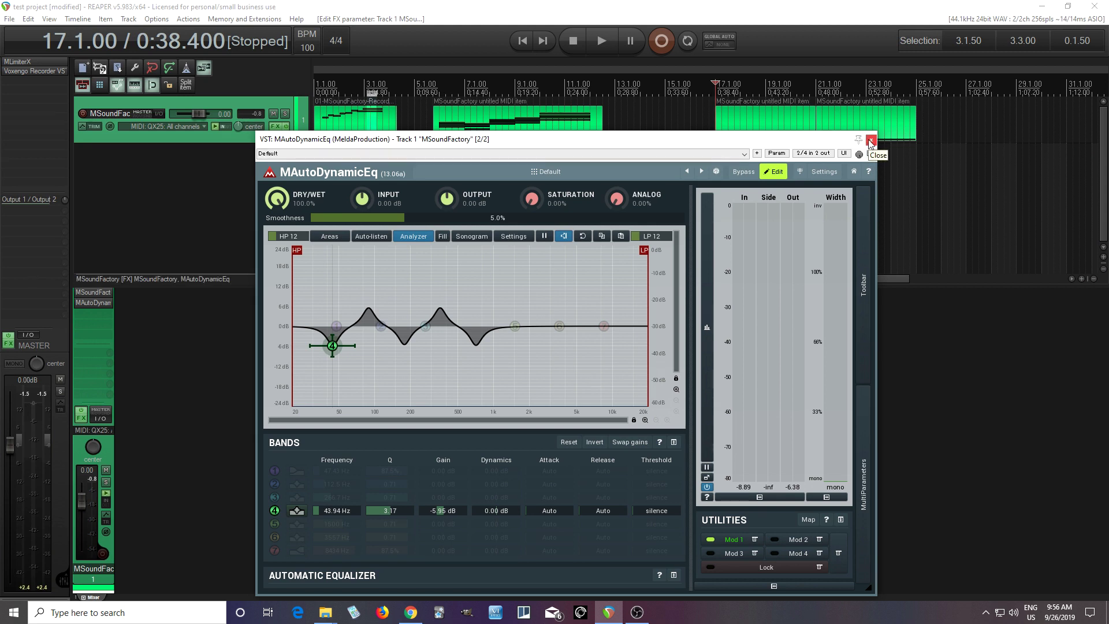
click(594, 43)
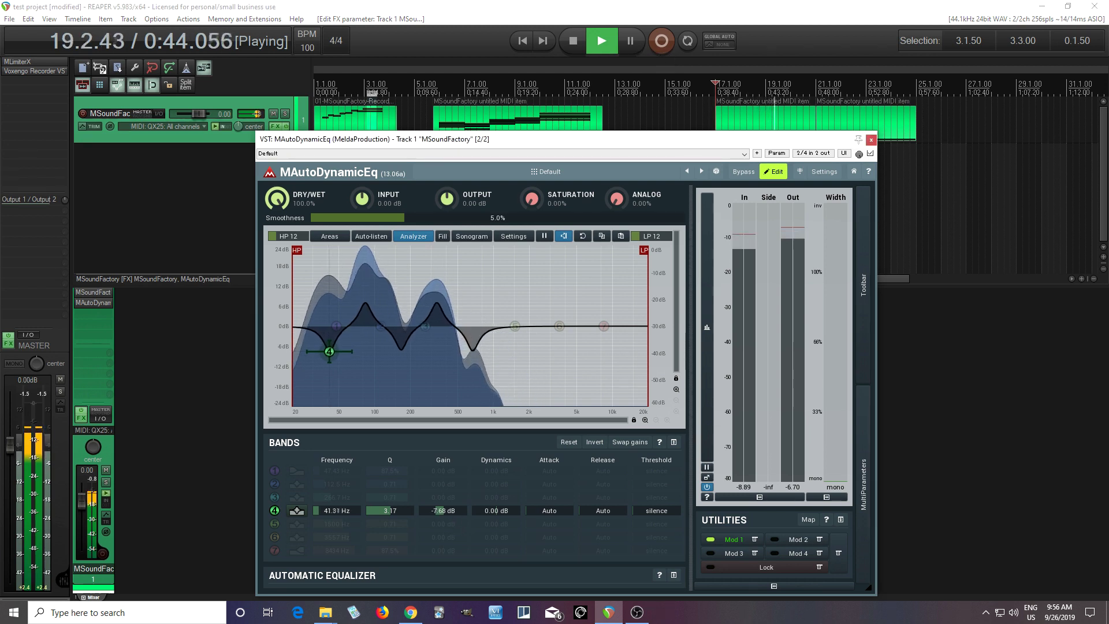
click(754, 172)
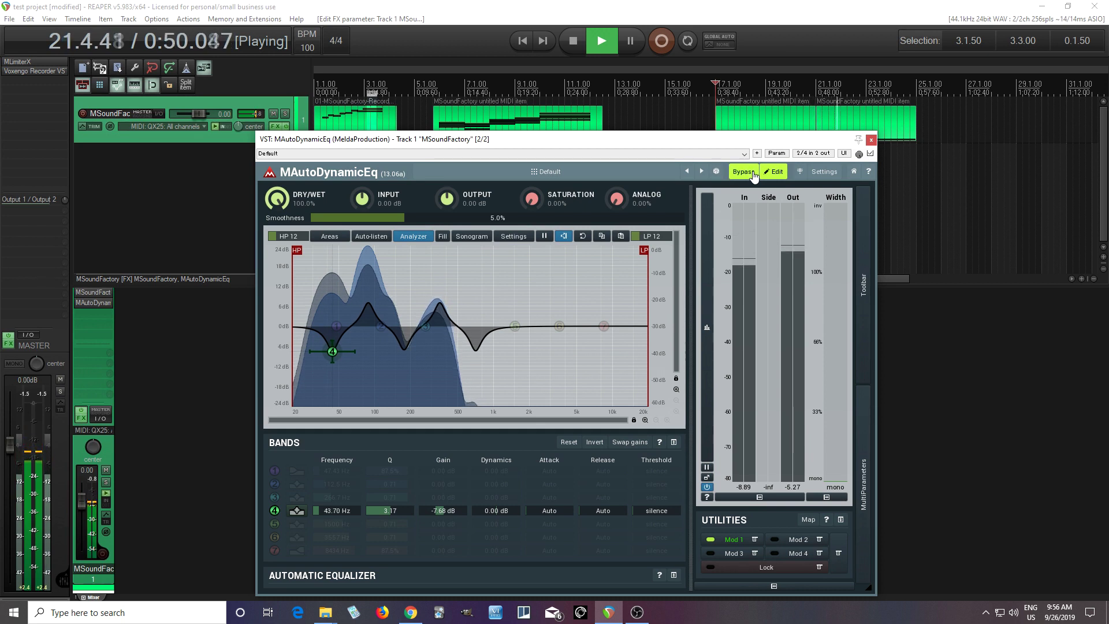
click(750, 175)
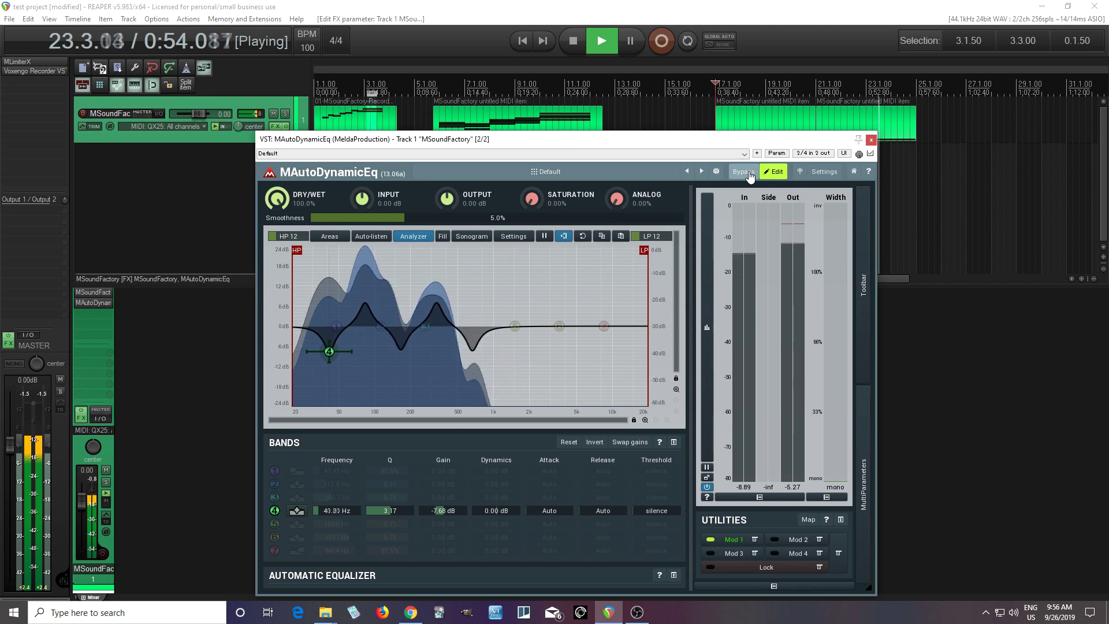
click(579, 46)
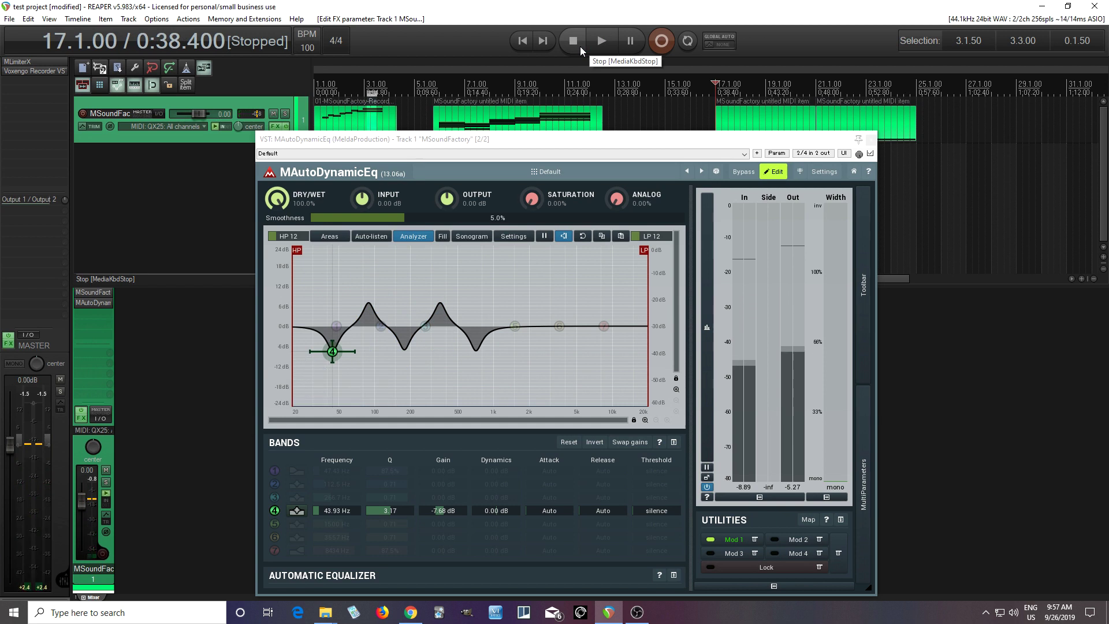